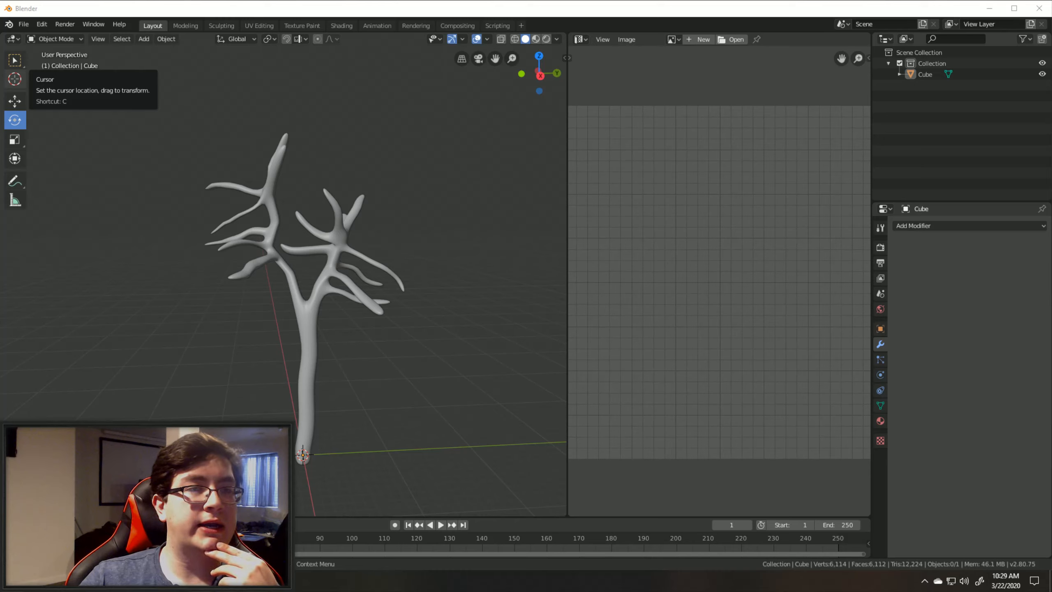
Step: Open GroveTree_V1.blend from ProjectBalance's Trees\GroveTrees folder in a second Blender window and maximize it
double_click(1, 251)
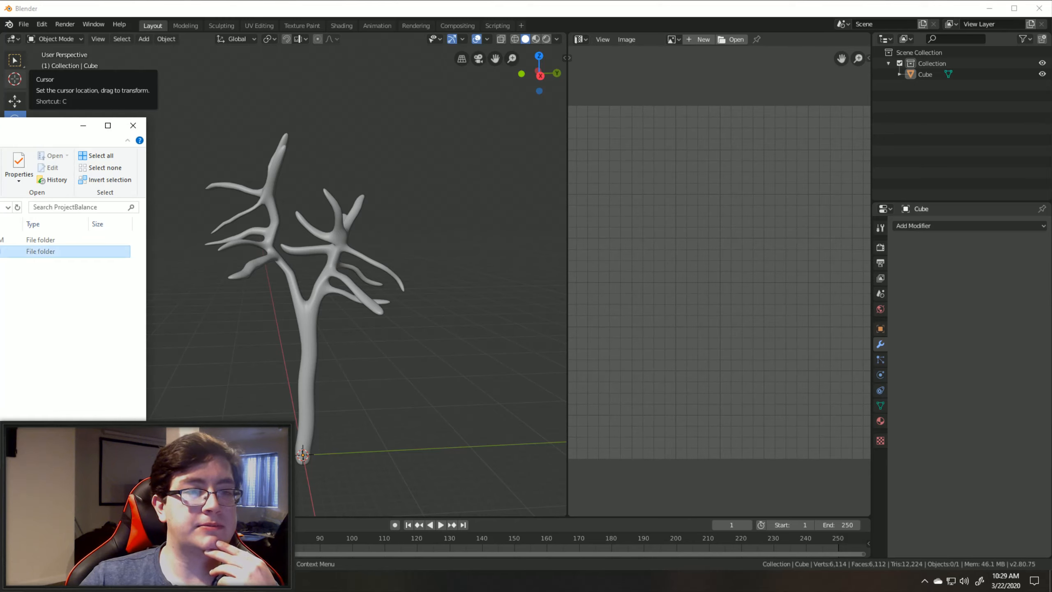
double_click(1, 240)
double_click(1, 240)
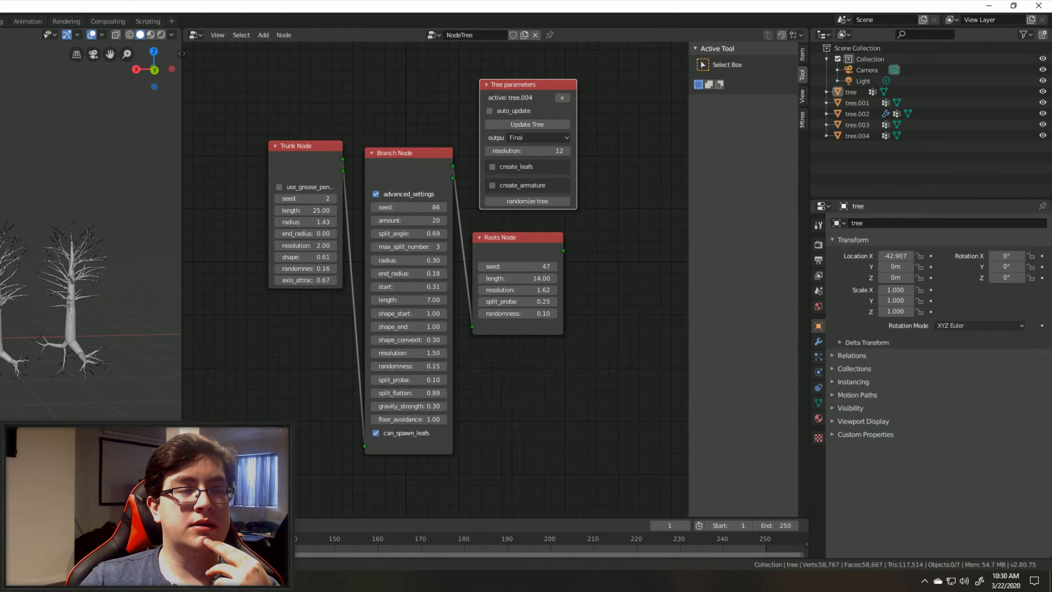
key("super+Right")
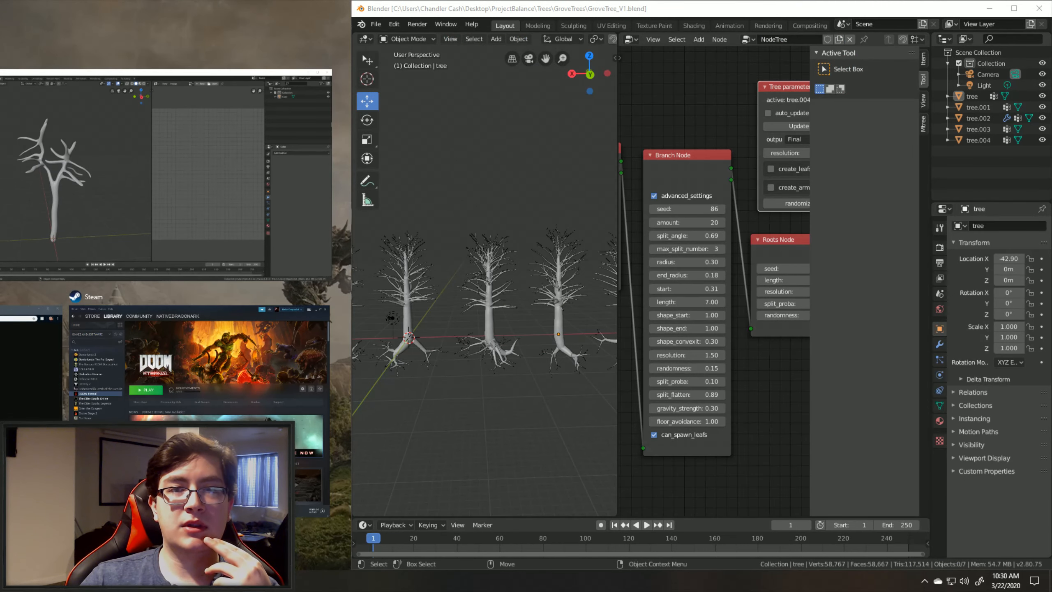
key("Escape")
key("super+Up")
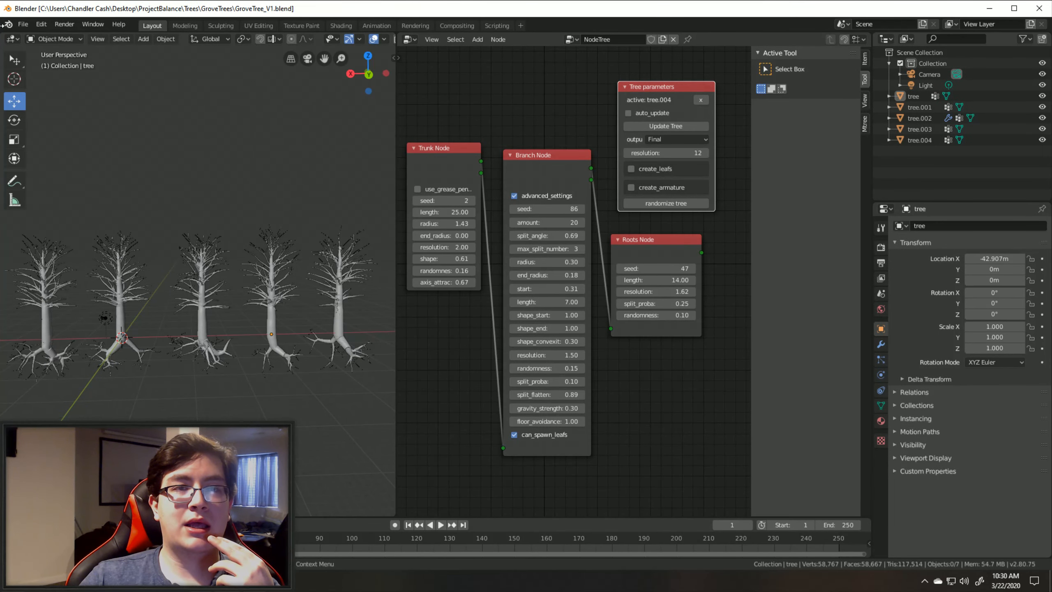
Step: Hide tree.001, tree.002, tree.003 and tree.004, and select the remaining object named tree
left_click(339, 306)
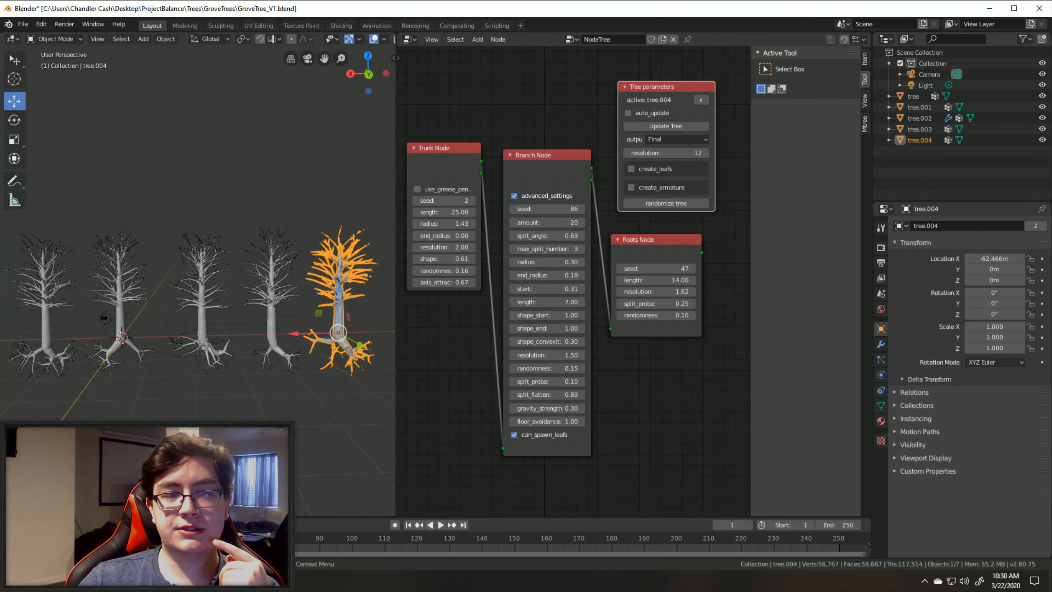
key("alt+Tab")
left_click(83, 126)
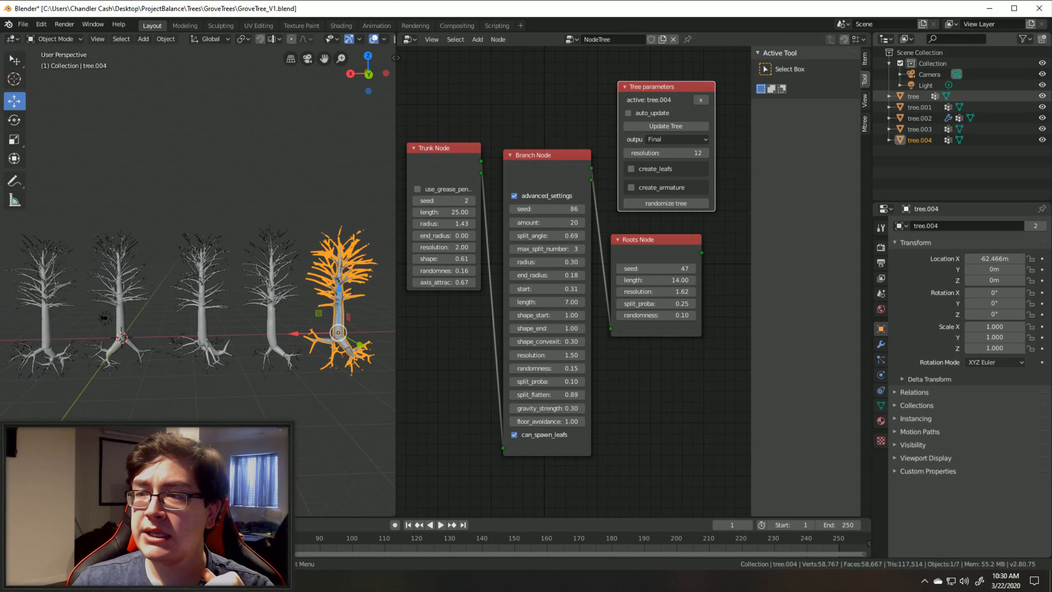
left_click(1042, 108)
left_click(1042, 117)
left_click(1042, 130)
left_click(1042, 140)
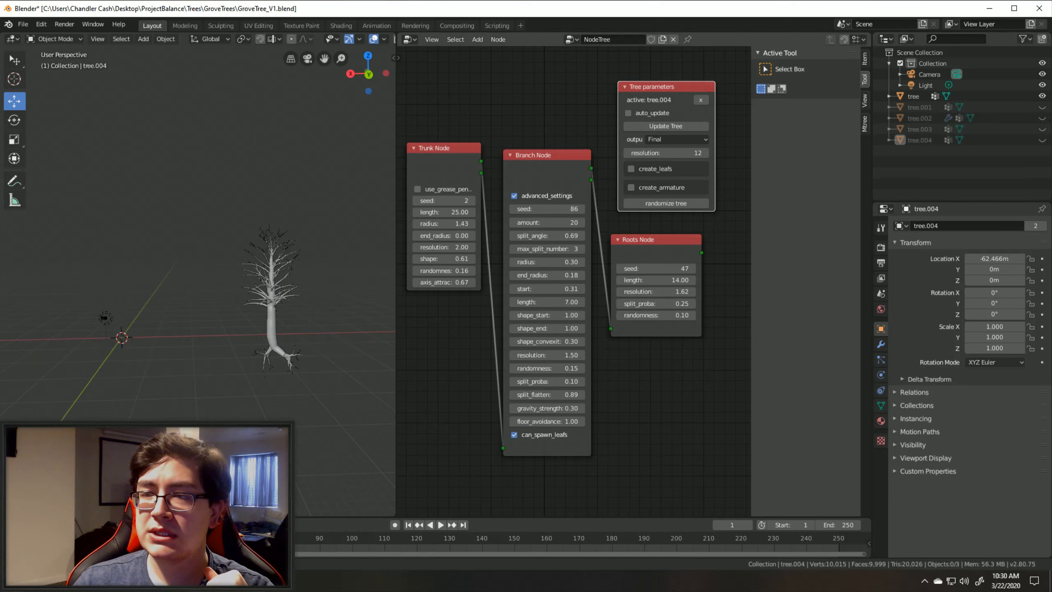
left_click(270, 323)
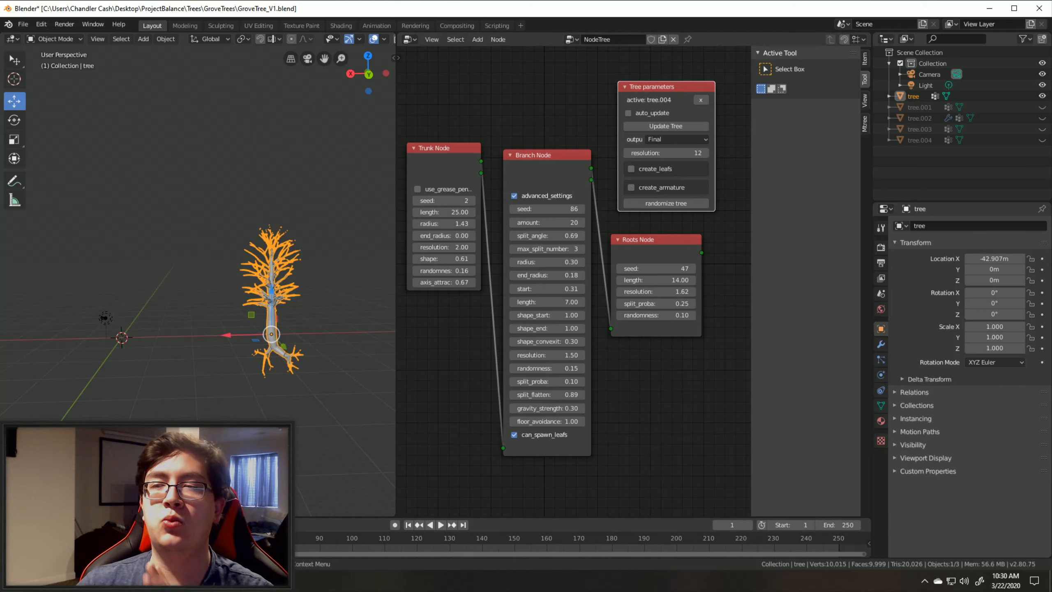
Step: Close the GroveTree_V1.blend window and select the hand-modeled tree in the other Blender window
left_click(1040, 8)
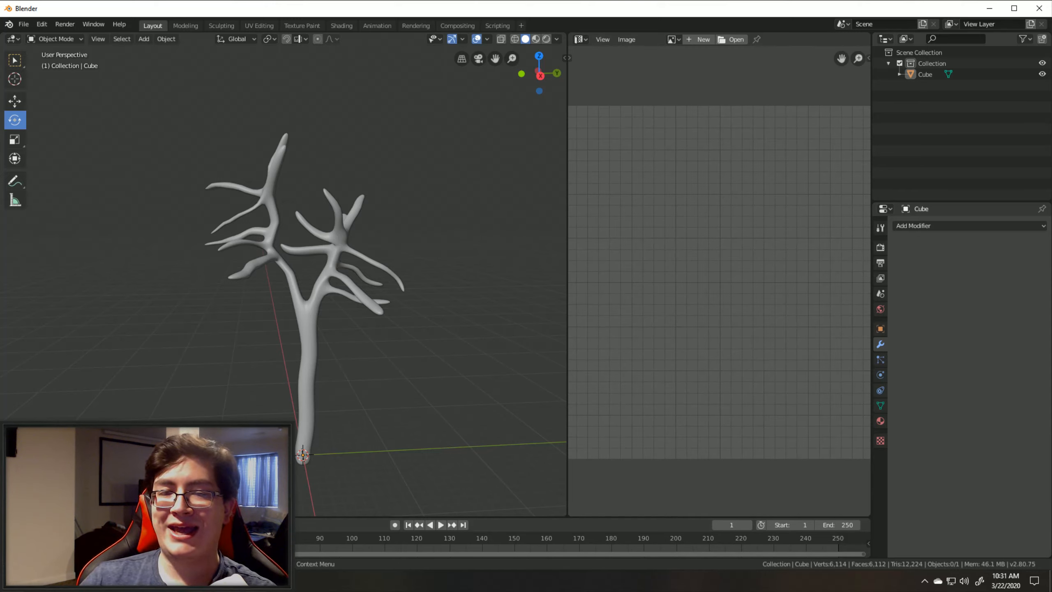
key("a")
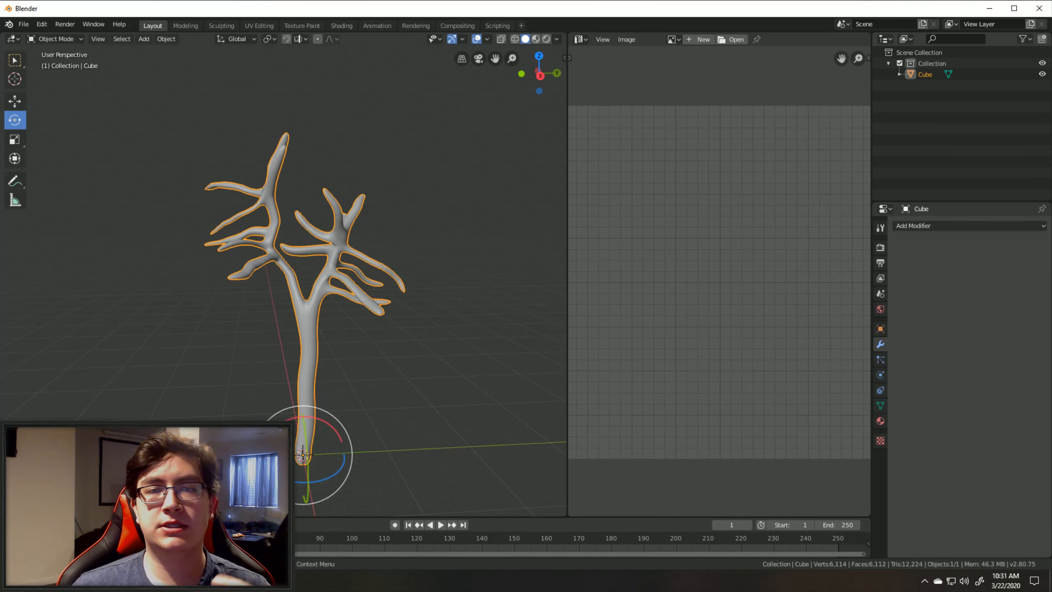
Step: Switch to the browser, compare the three tree and forest reference photos, and return to Blender
key("alt+Tab")
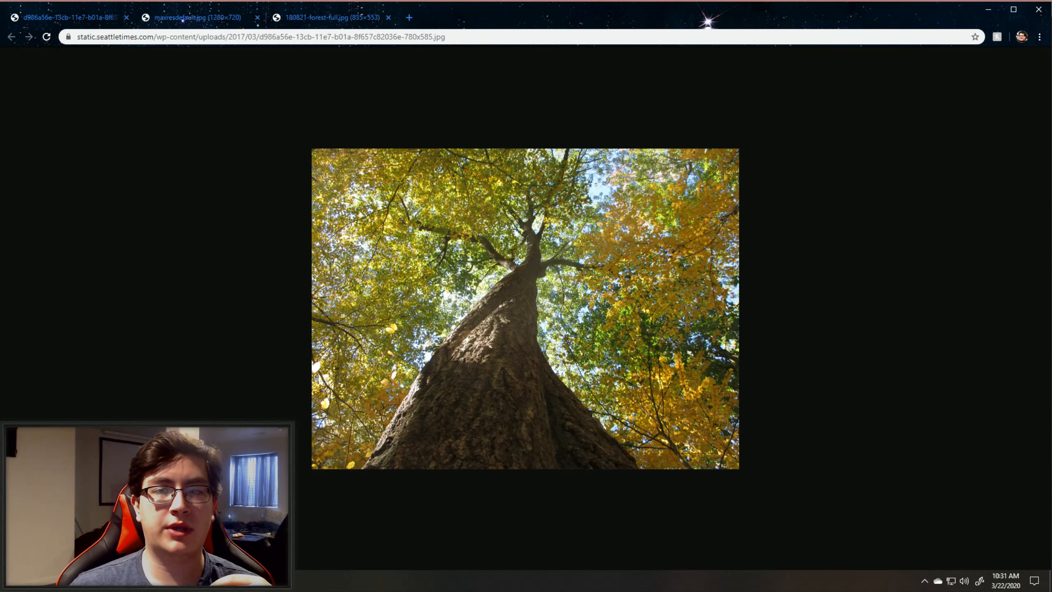
key("ctrl+Tab")
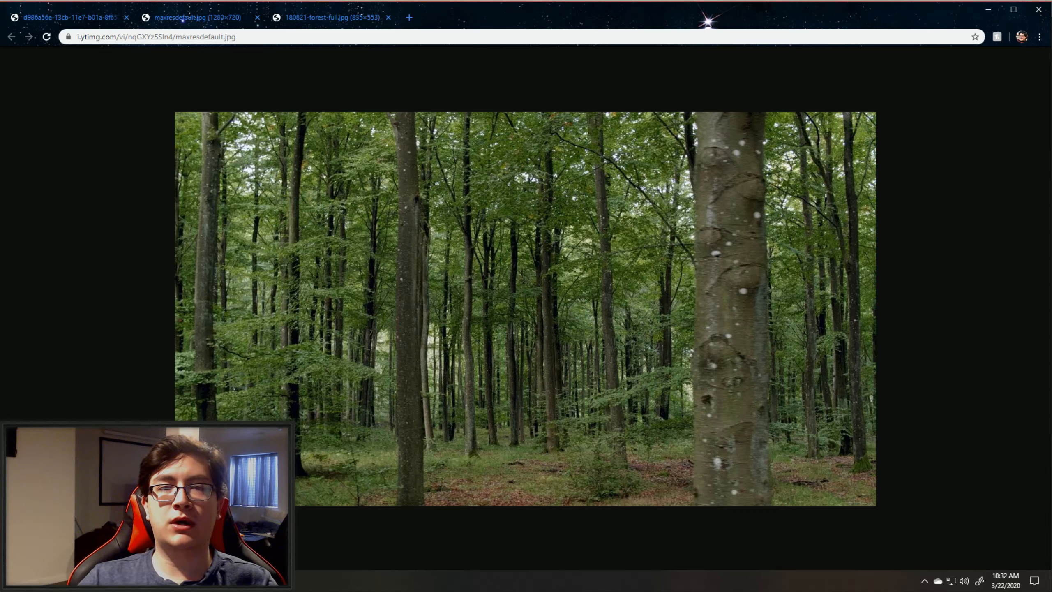
key("ctrl+Tab")
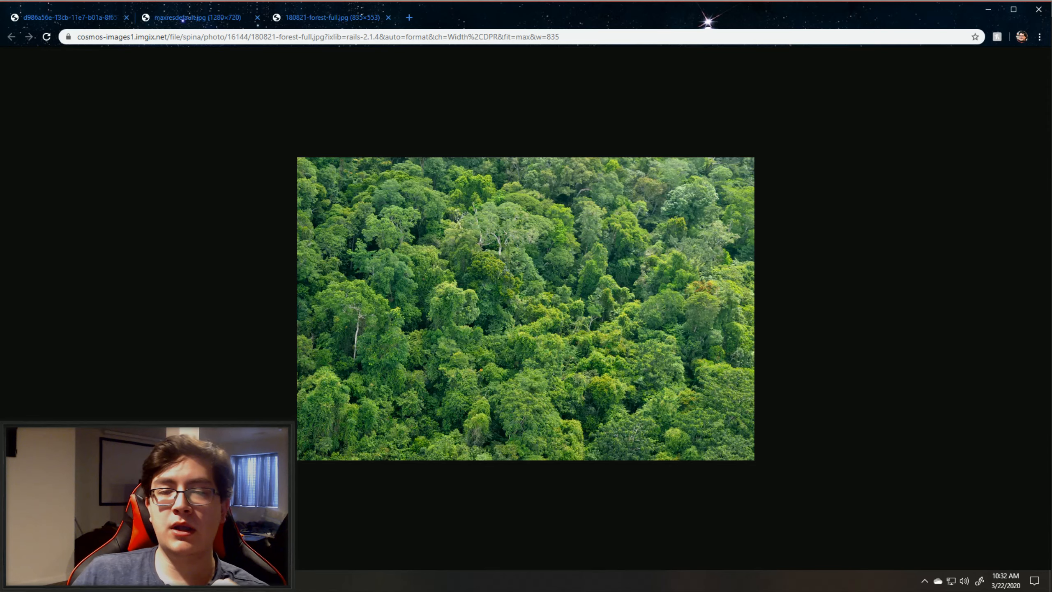
key("ctrl+Tab")
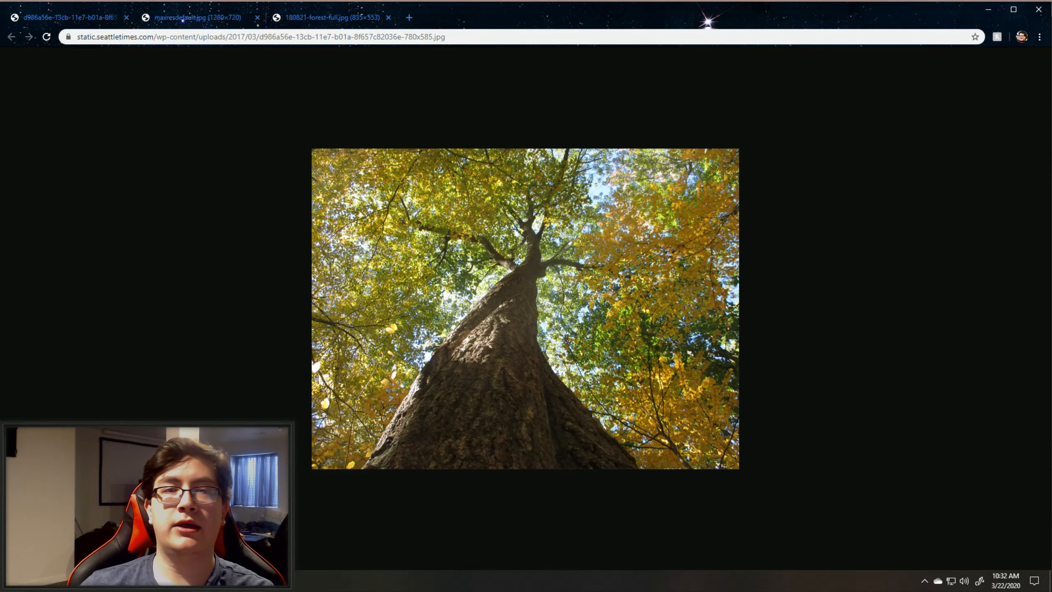
key("ctrl+shift+Tab")
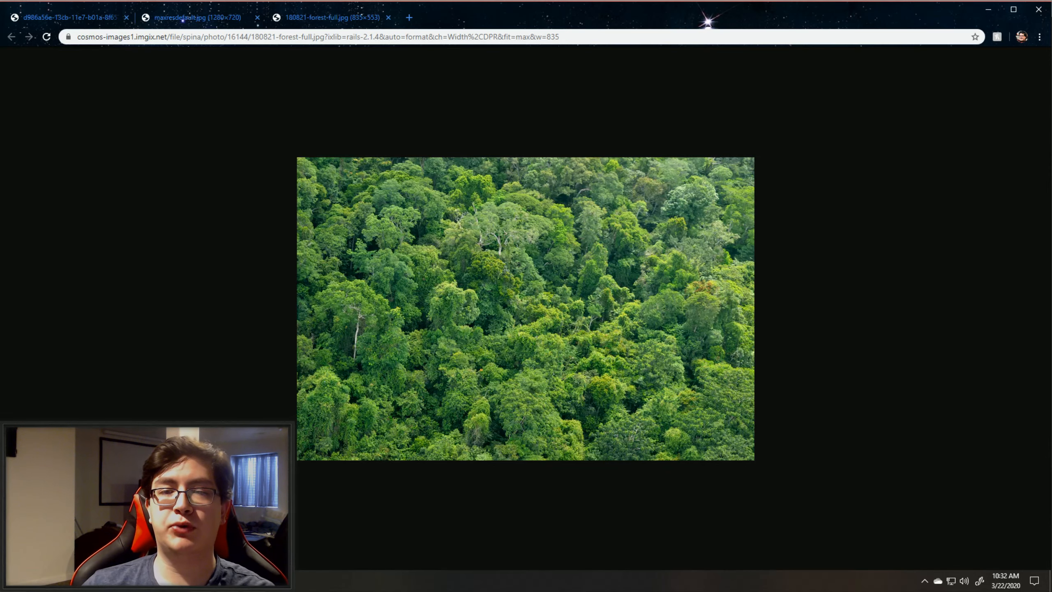
key("ctrl+shift+Tab")
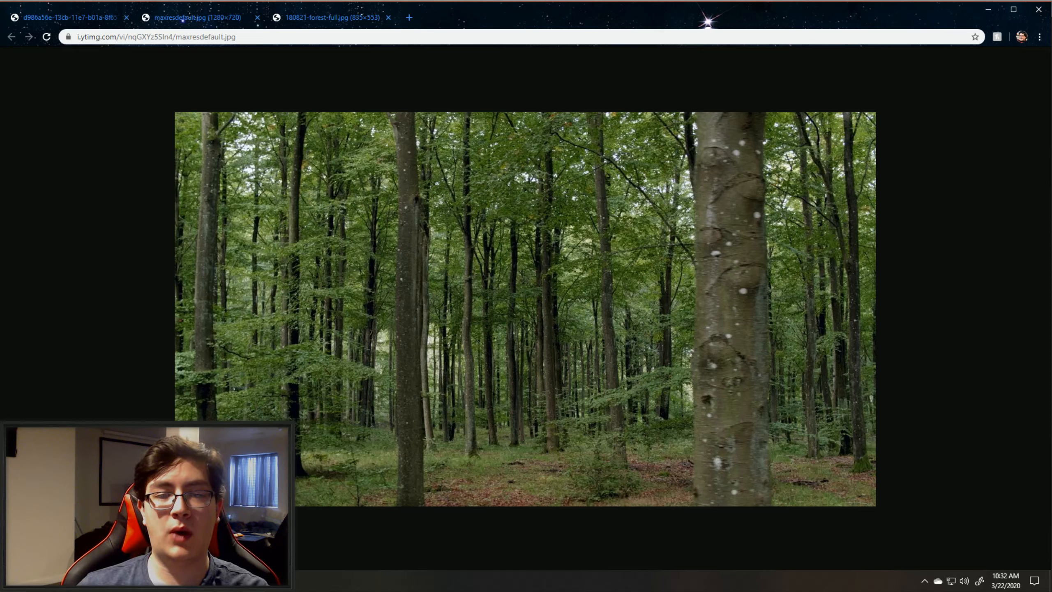
key("alt+Tab")
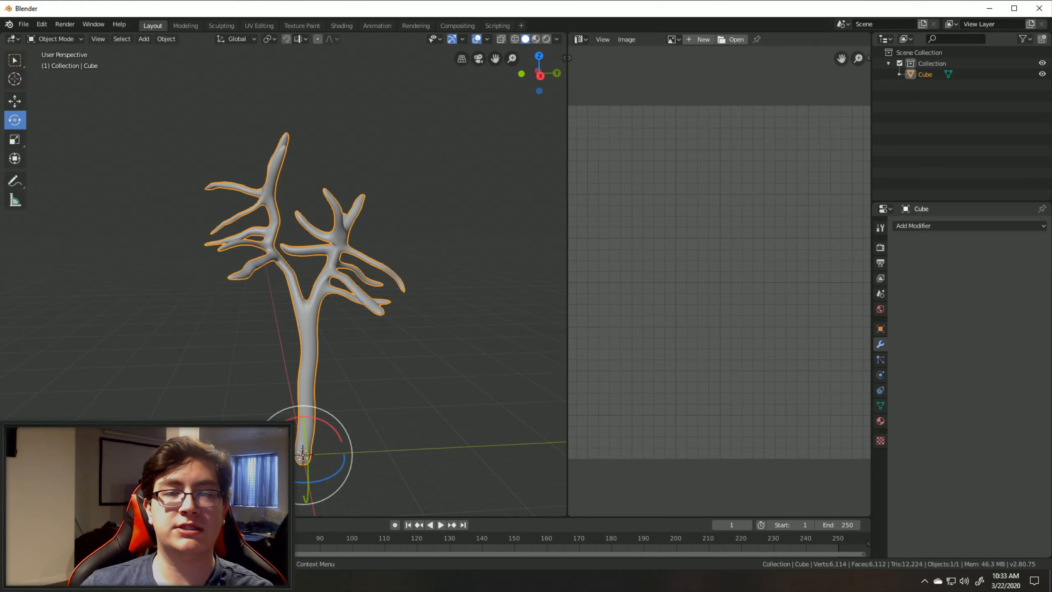
Step: Put the tree in Edit Mode and select its whole mesh to show the UV layout
middle_click_drag(373, 269, 62, 273)
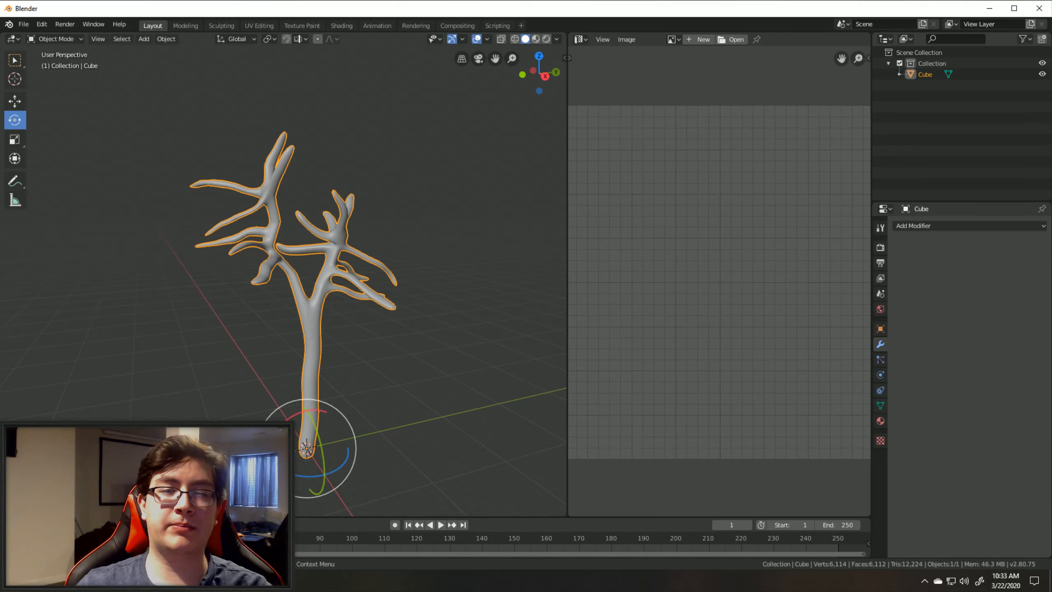
middle_click_drag(398, 290, 464, 279)
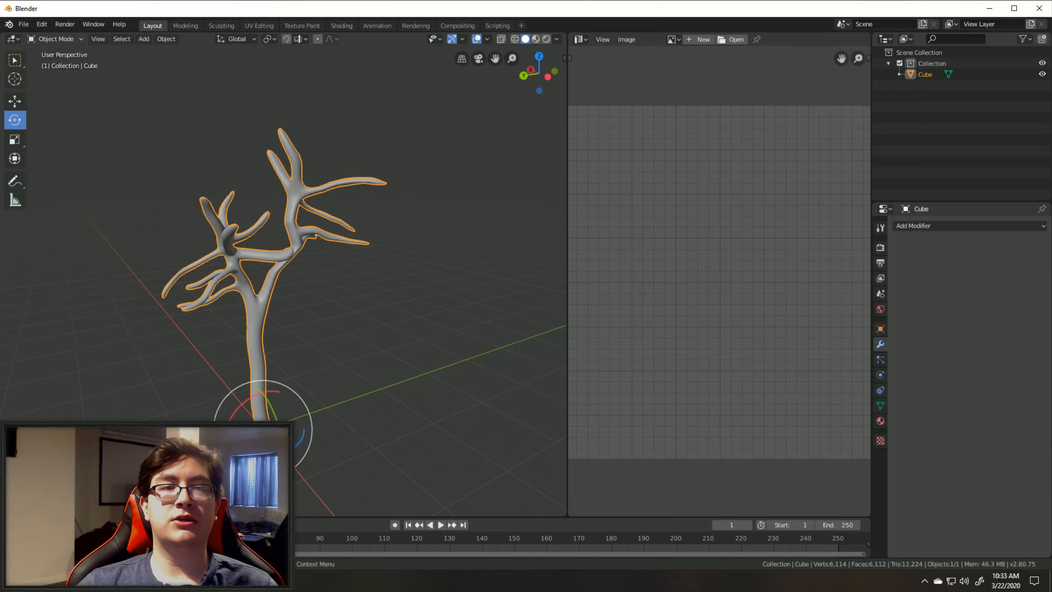
left_click(56, 39)
left_click(52, 64)
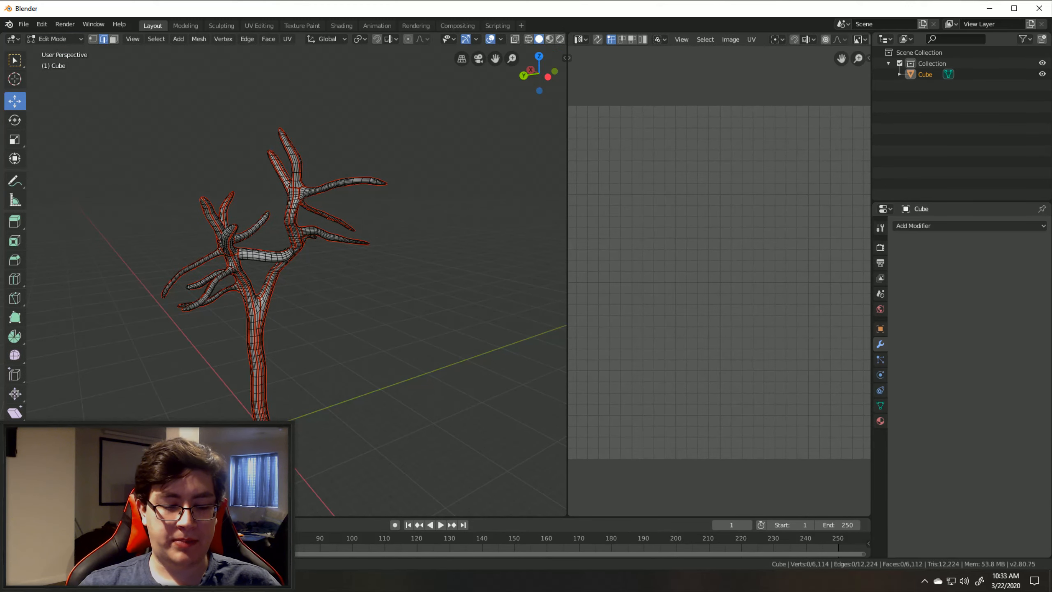
key("a")
scroll(719, 282, "down", 2)
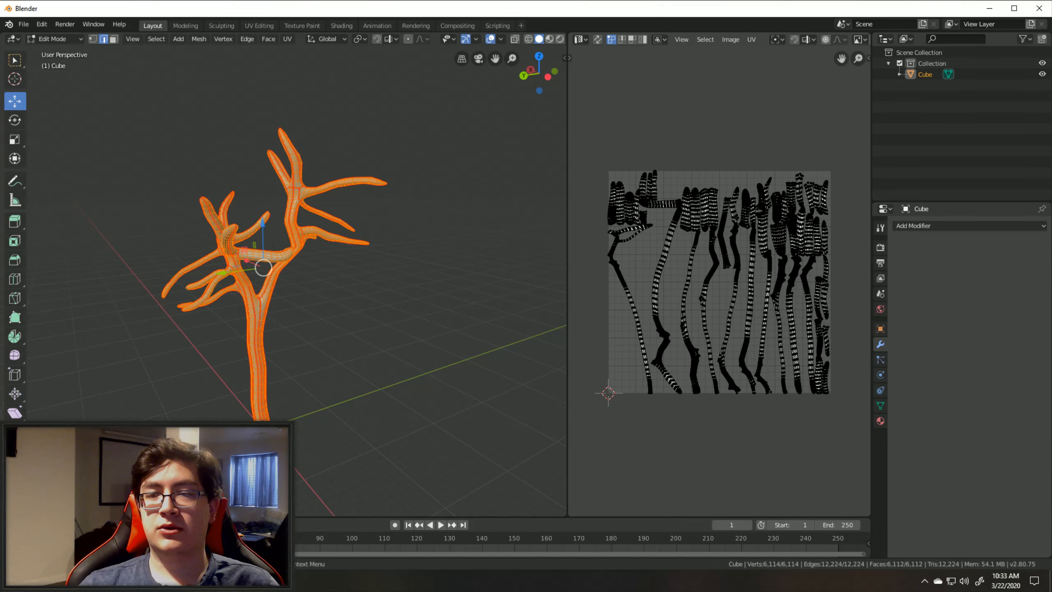
Step: Deselect the mesh and examine the seams along the trunk, branches and main fork from several angles
scroll(284, 274, "up", 5)
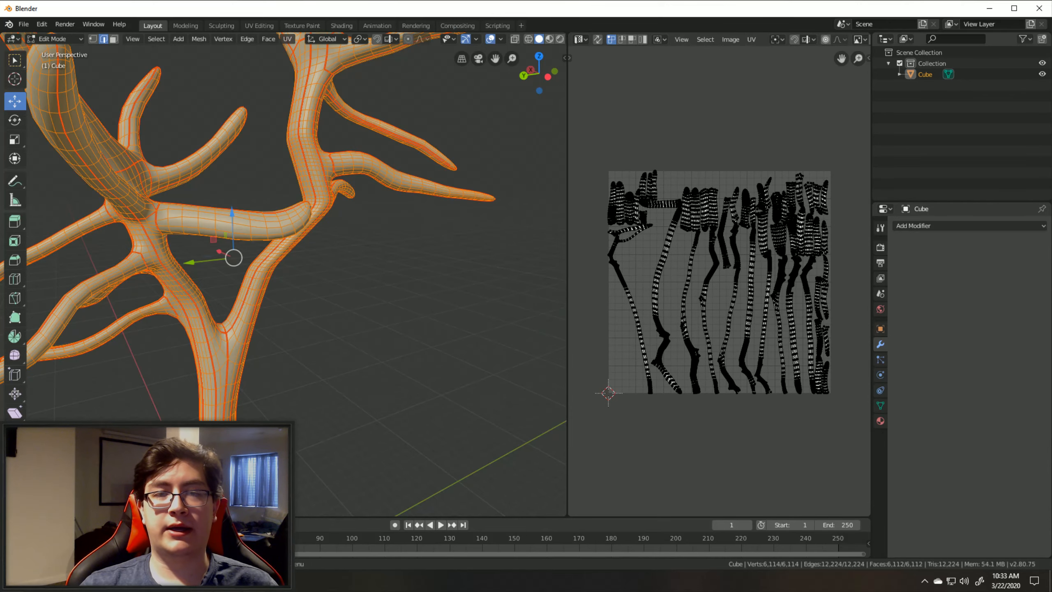
key("alt+a")
middle_click_drag(286, 272, 381, 319, "shift")
middle_click_drag(381, 319, 380, 340)
middle_click_drag(379, 340, 120, 232, "shift")
middle_click_drag(249, 332, 356, 287, "shift")
scroll(240, 228, "up", 3)
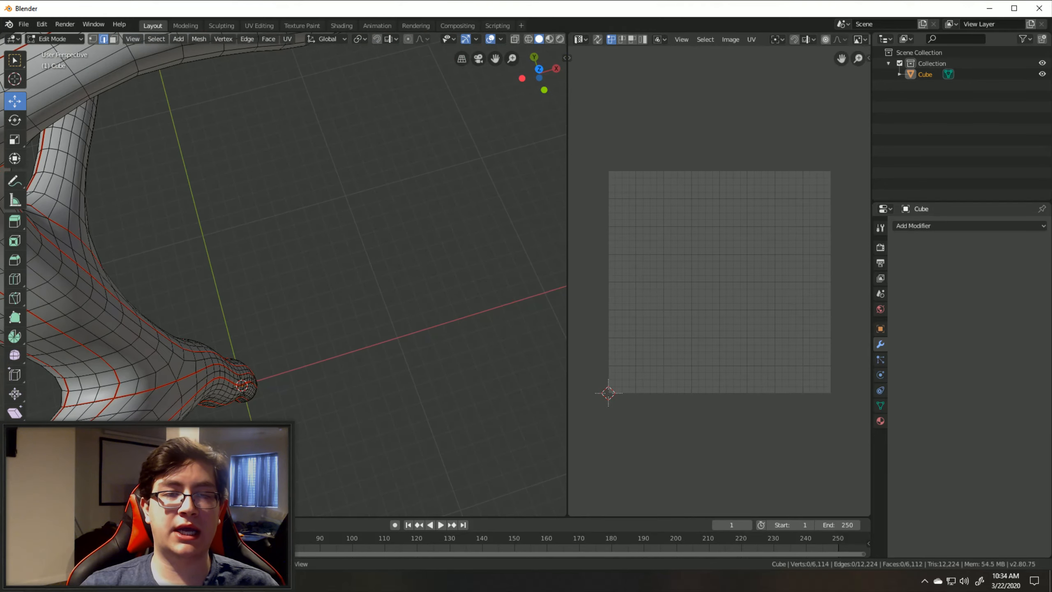
middle_click_drag(290, 291, 352, 252, "shift")
middle_click_drag(265, 315, 386, 220)
middle_click_drag(352, 299, 377, 234, "shift")
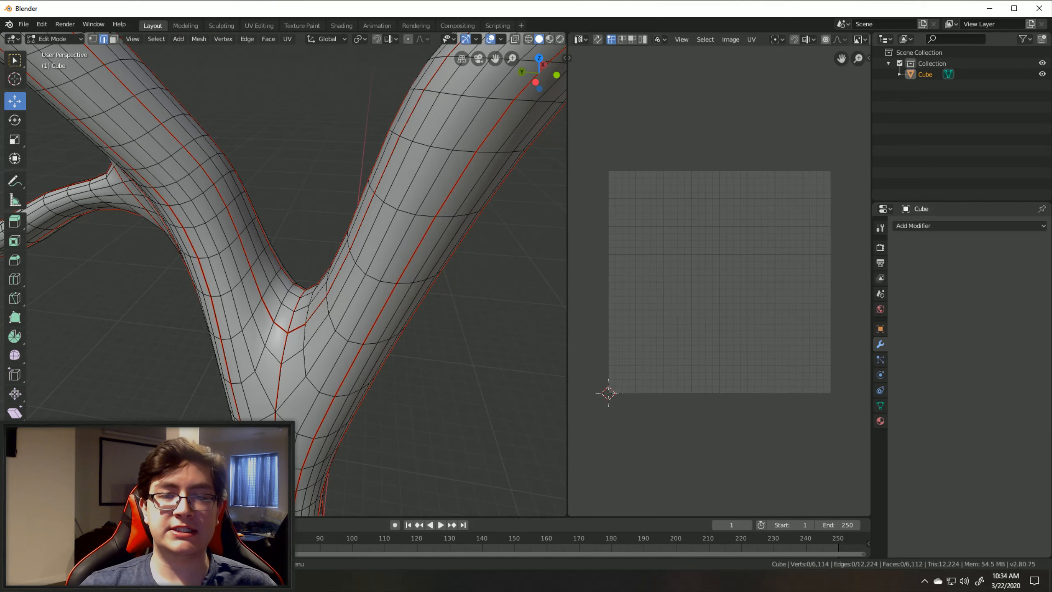
scroll(290, 274, "down", 7)
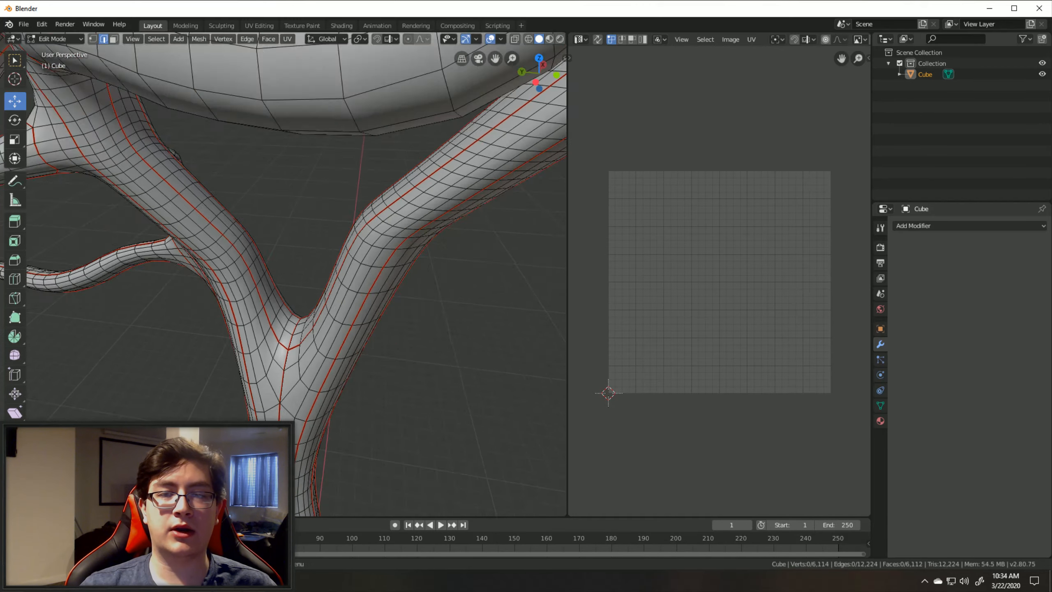
middle_click_drag(298, 249, 245, 328, "shift")
middle_click_drag(414, 290, 300, 376, "shift")
scroll(301, 310, "down", 7)
middle_click_drag(290, 332, 406, 274)
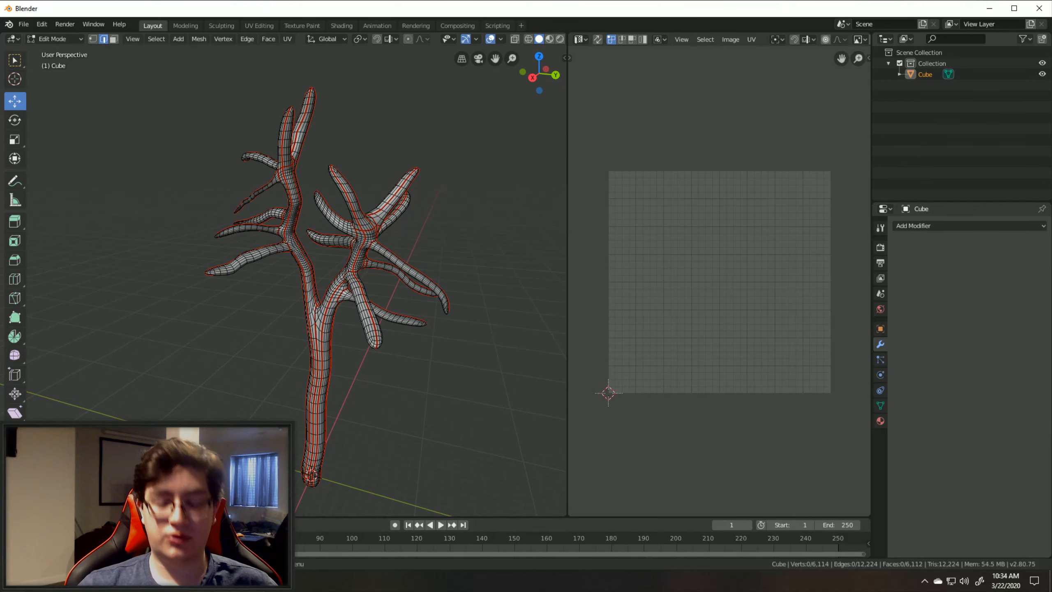
Step: Select the whole mesh and examine the trunk and branch islands in the UV layout up close and as a whole
key("a")
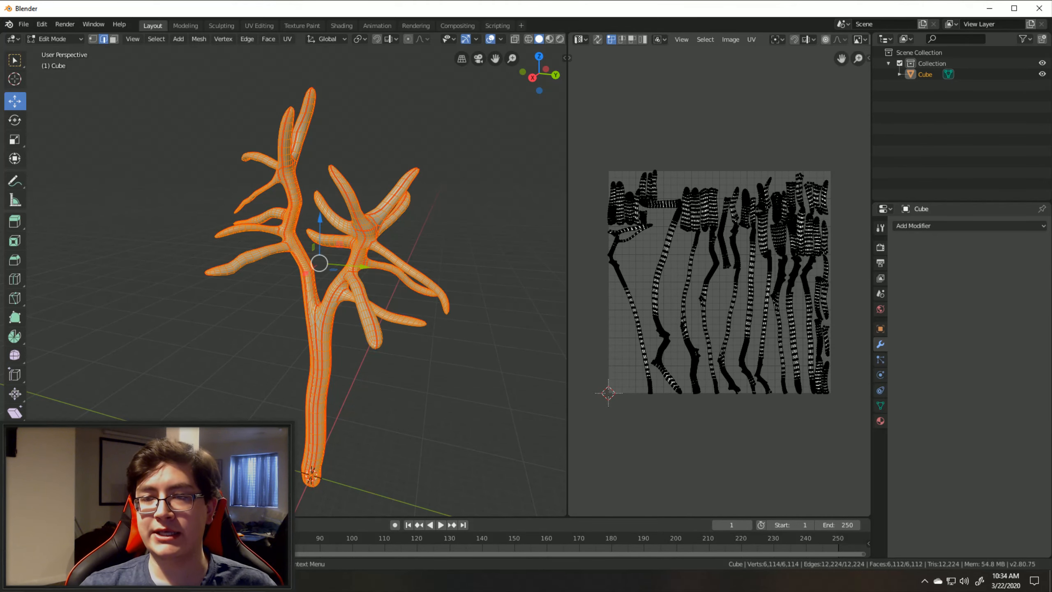
scroll(720, 281, "up", 5)
middle_click_drag(826, 274, 617, 279)
scroll(719, 281, "up", 1)
scroll(719, 281, "up", 6)
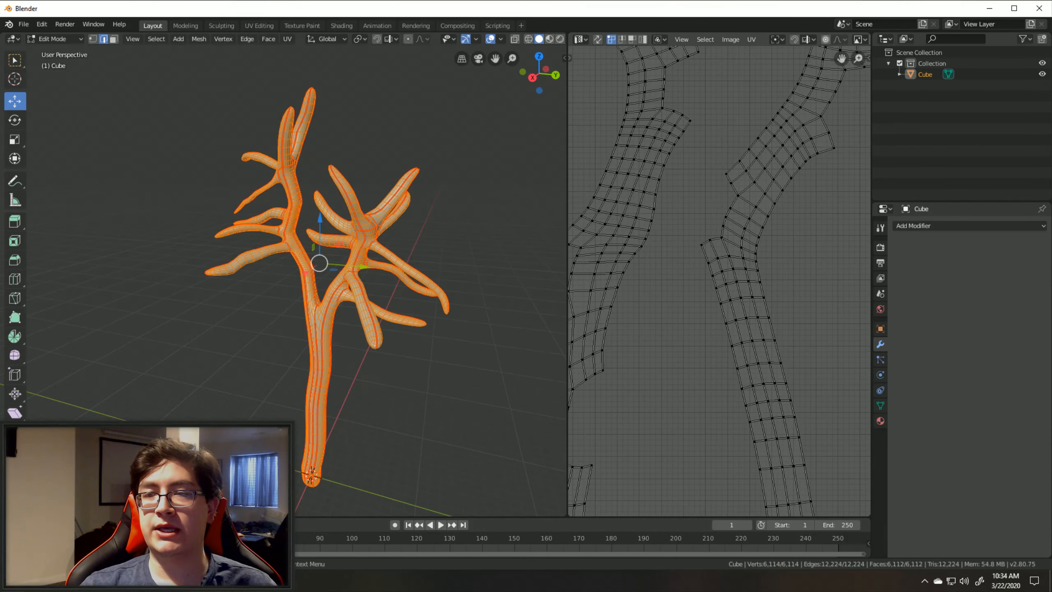
middle_click_drag(766, 248, 630, 373)
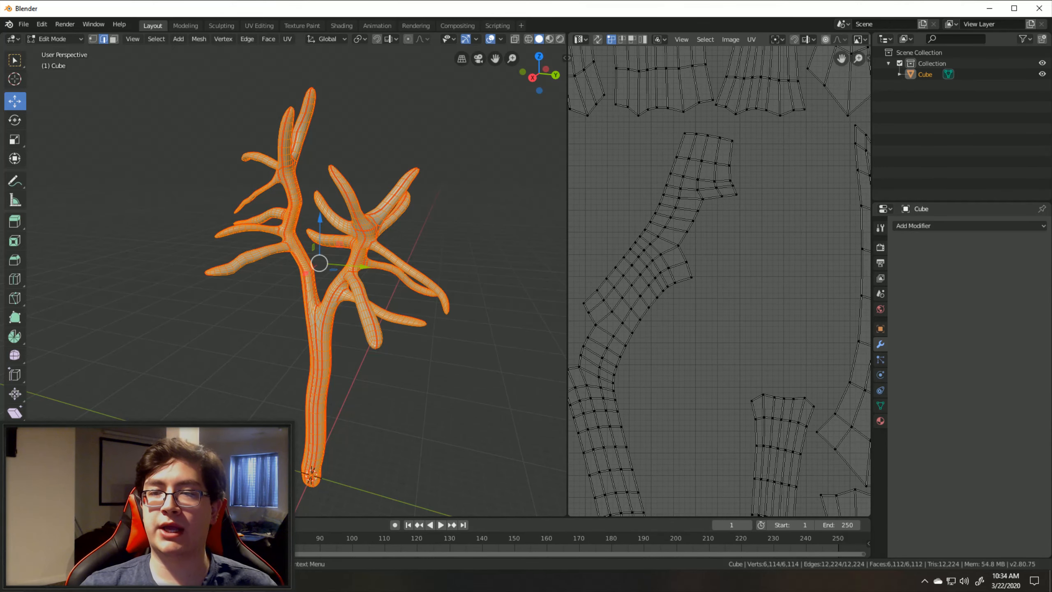
scroll(719, 281, "down", 3)
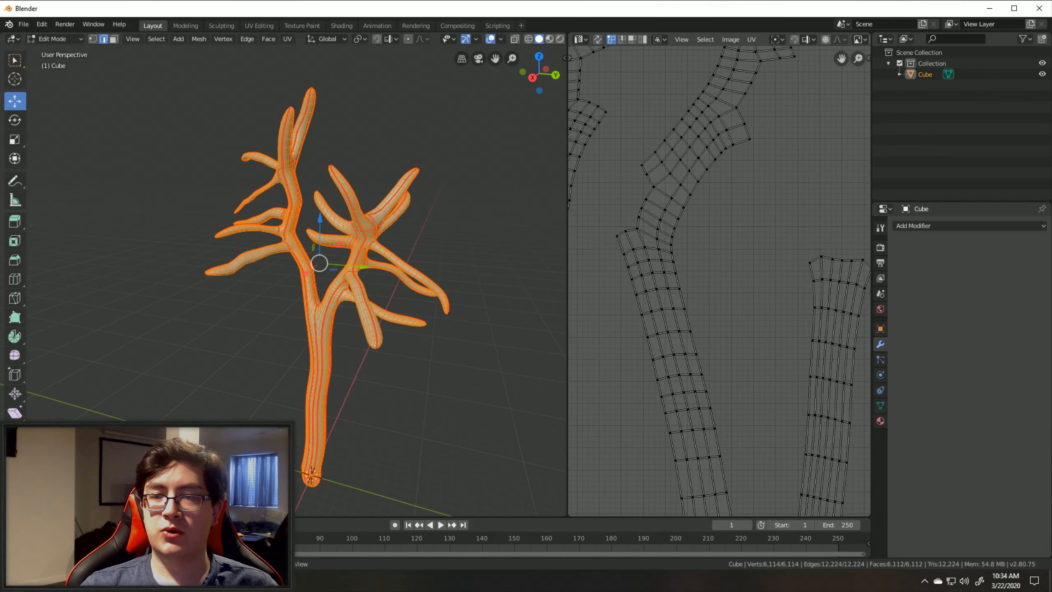
scroll(720, 281, "up", 3)
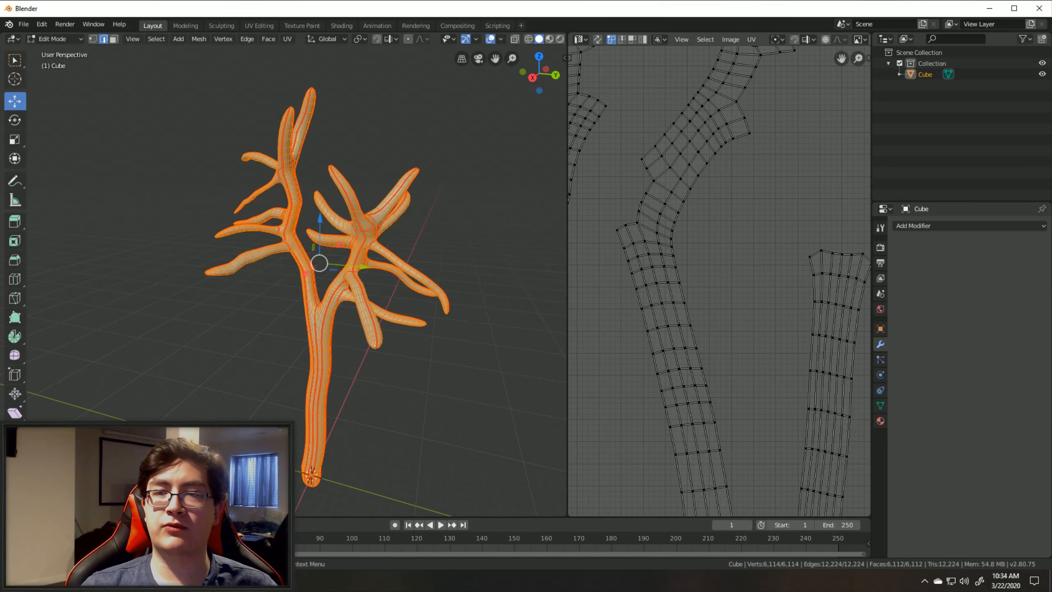
scroll(719, 281, "down", 5)
middle_click_drag(720, 281, 706, 445)
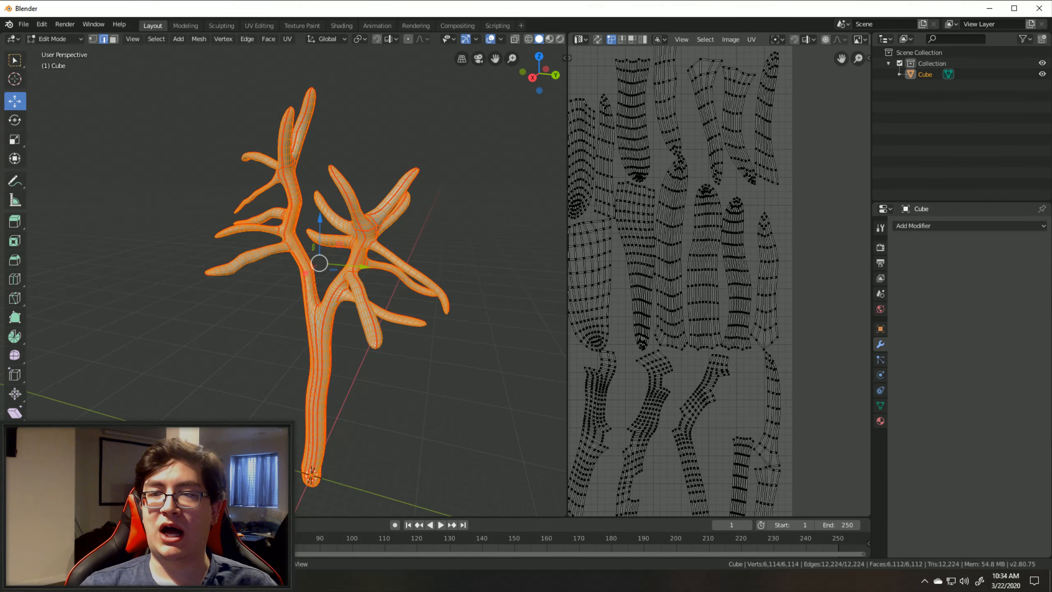
scroll(719, 281, "up", 5)
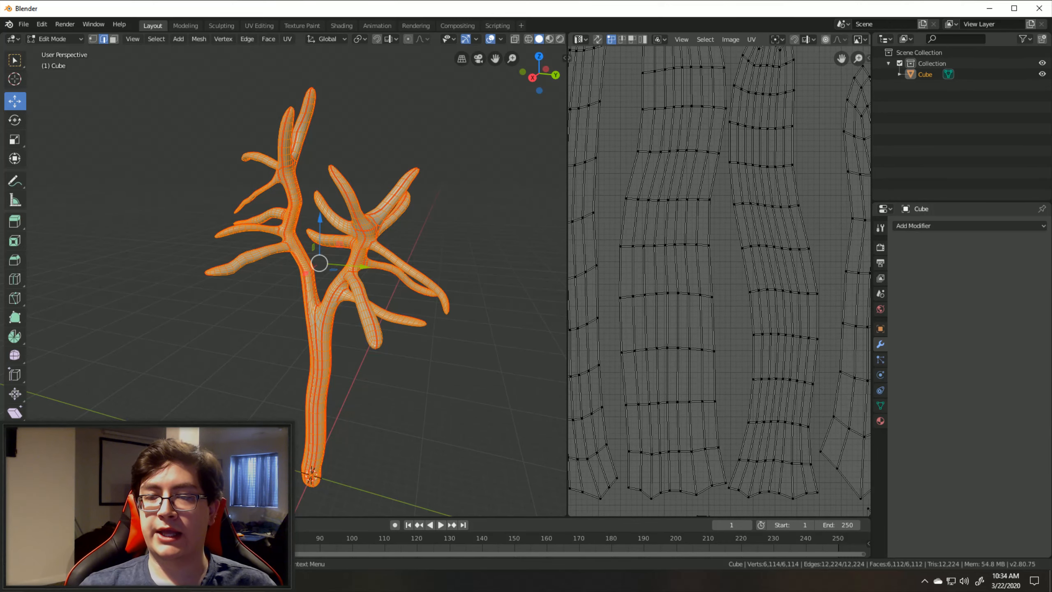
scroll(719, 279, "down", 9)
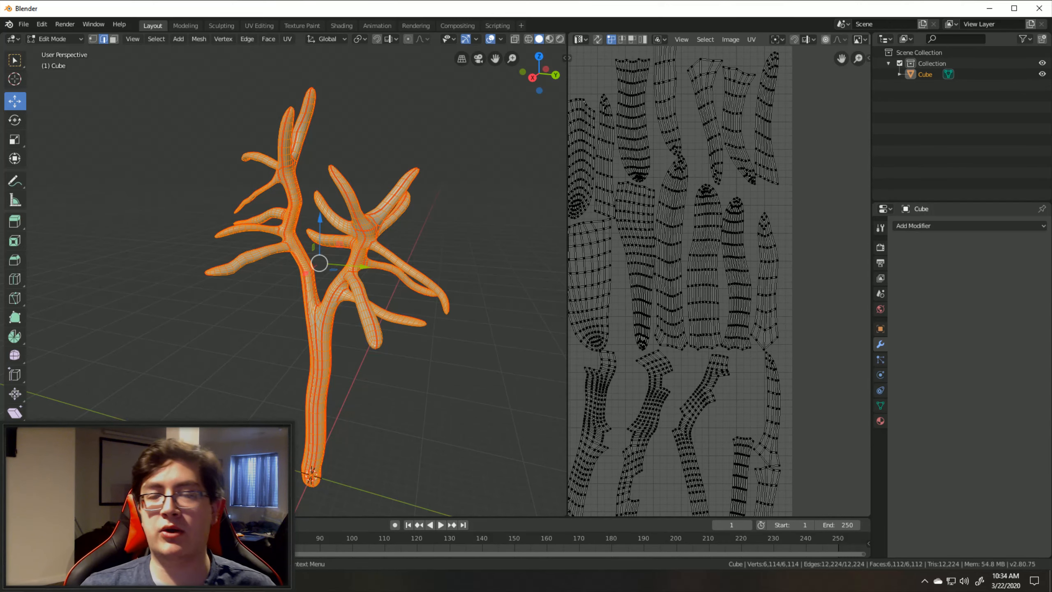
middle_click_drag(720, 279, 842, 223)
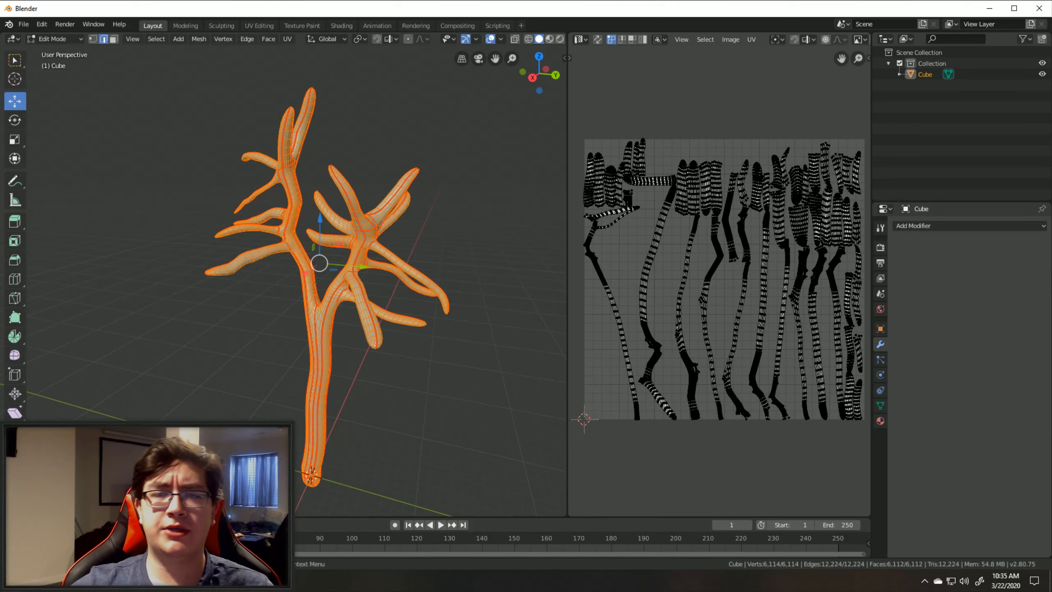
Step: Reselect the whole mesh and inspect the seams around the main fork and the branch junctions
left_click(383, 341)
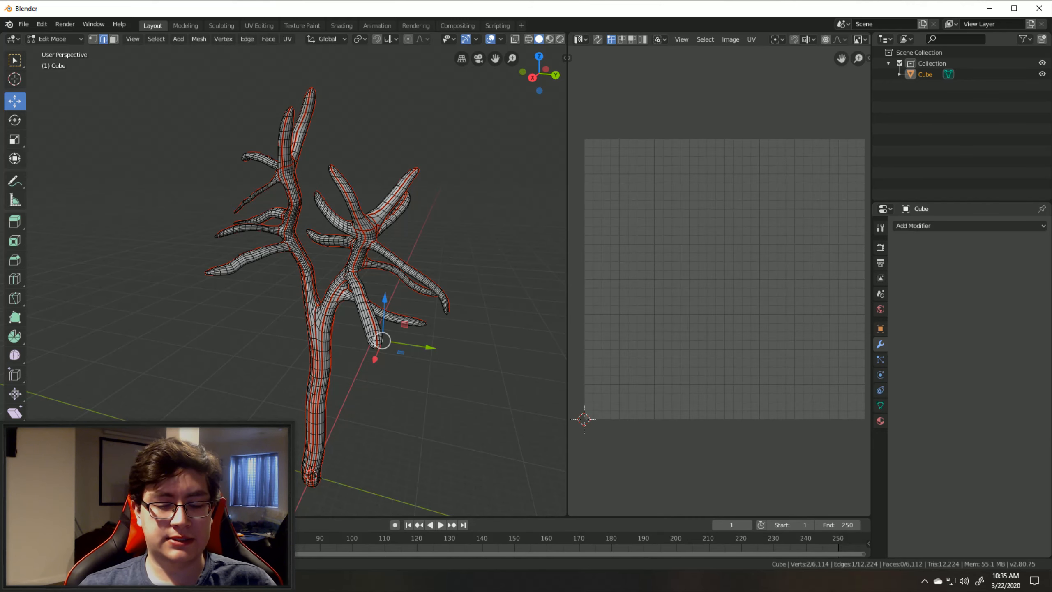
key("a")
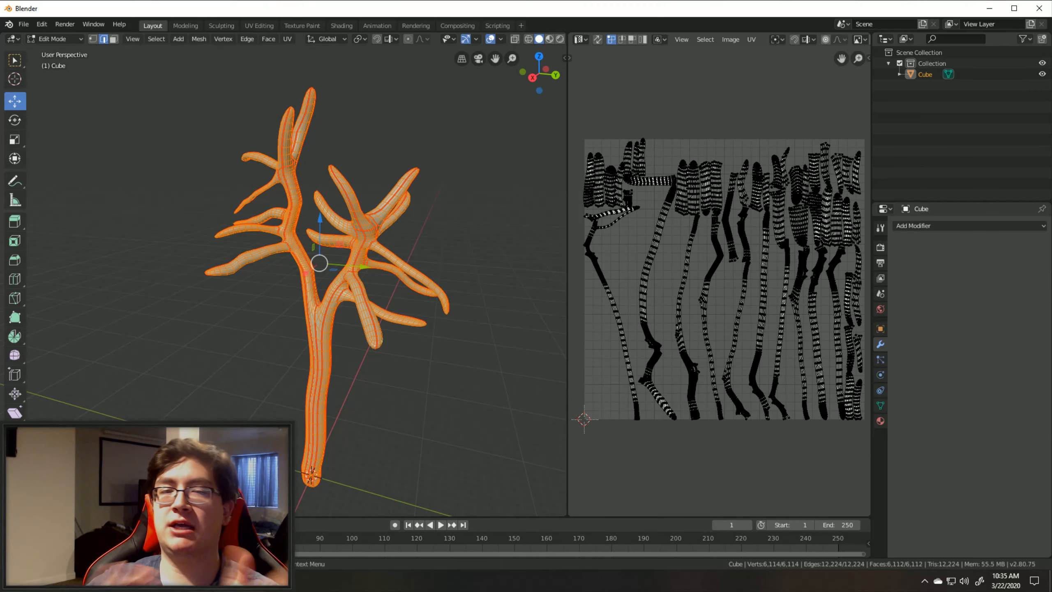
scroll(267, 279, "up", 6)
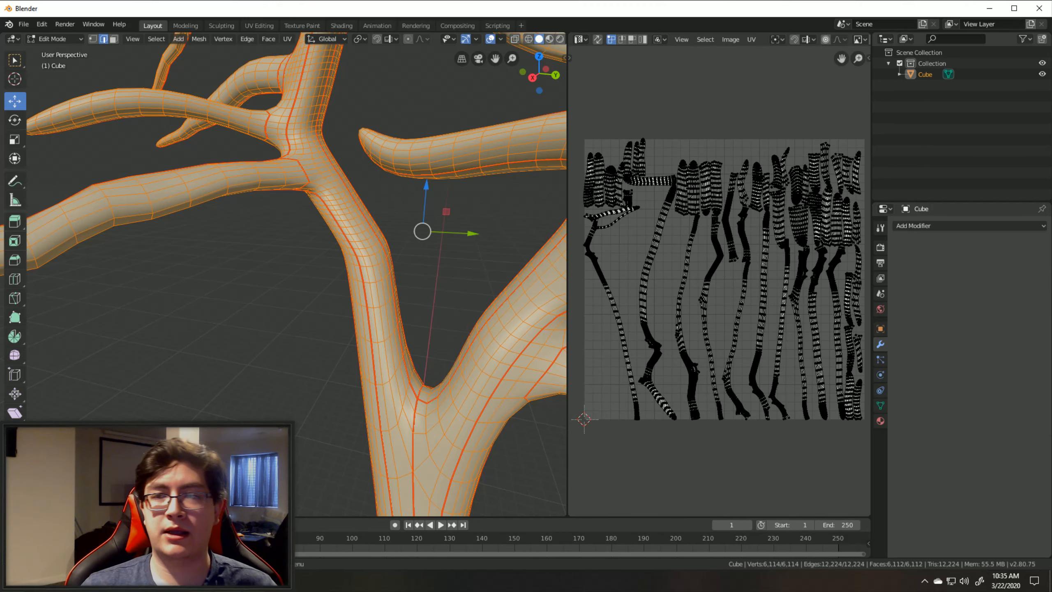
scroll(296, 274, "down", 8)
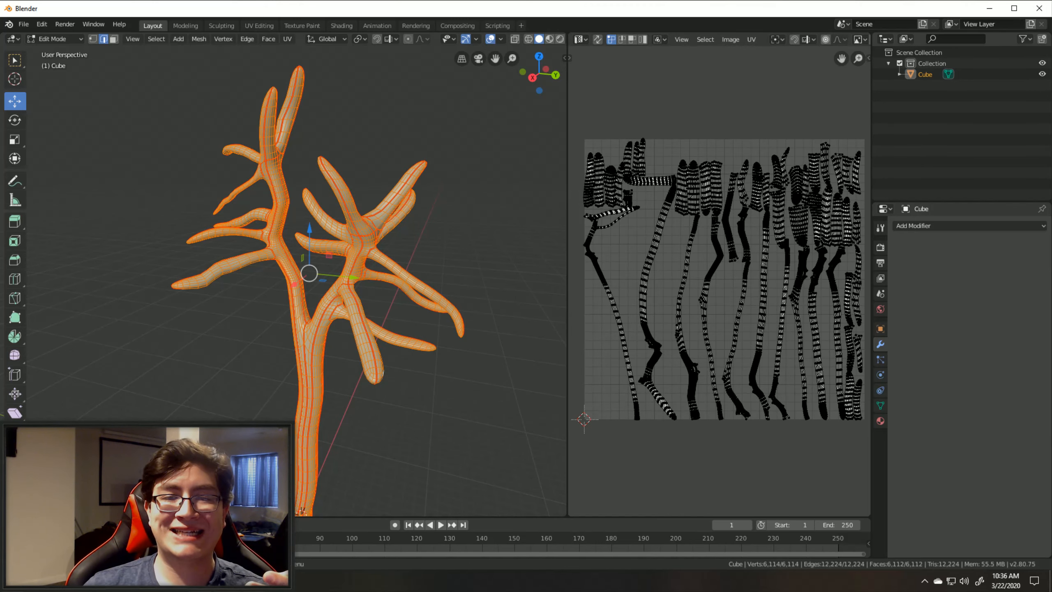
scroll(283, 274, "up", 9)
middle_click_drag(284, 274, 368, 350)
scroll(367, 351, "down", 4)
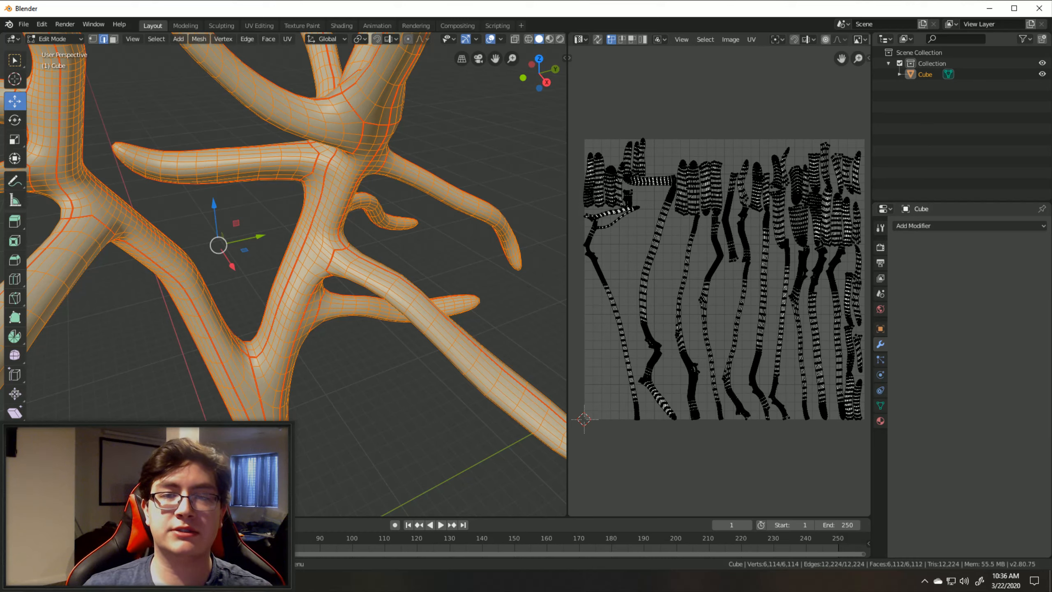
Step: Examine the long trunk strips and the short branch islands across the UV layout
scroll(719, 265, "up", 5)
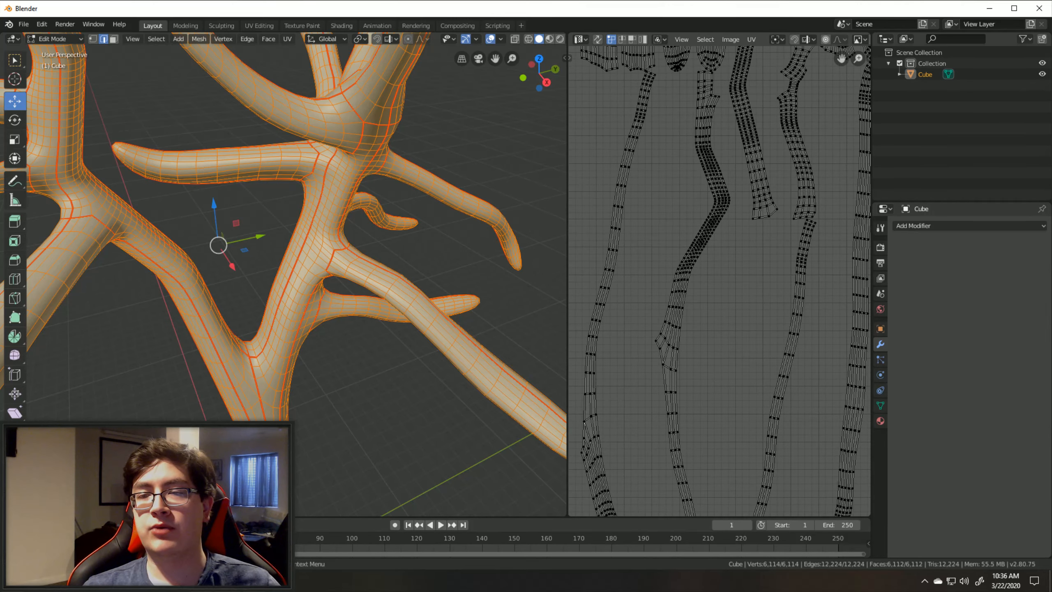
scroll(744, 269, "up", 4)
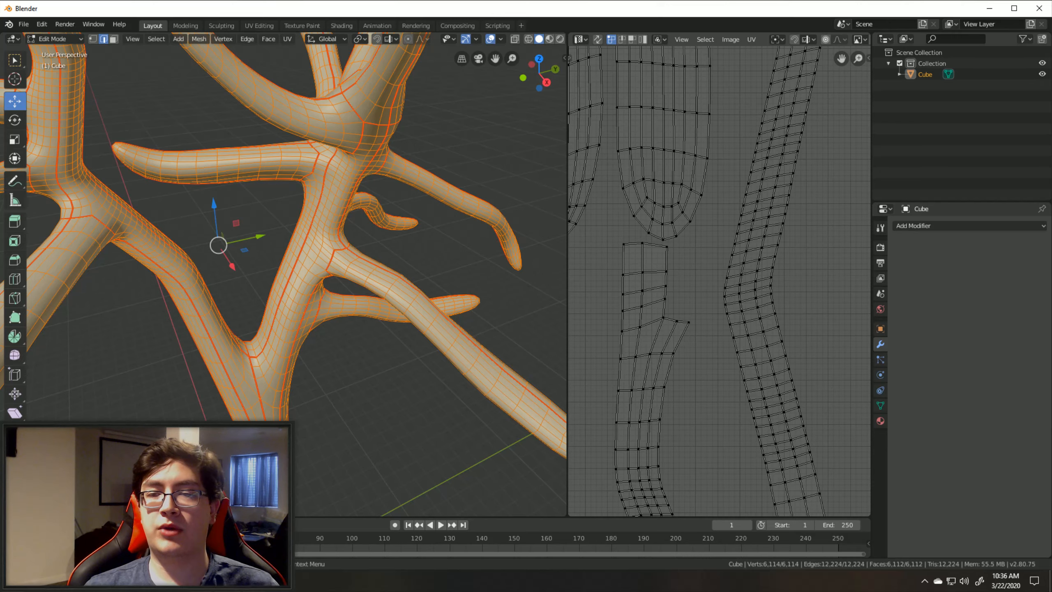
scroll(719, 282, "down", 7)
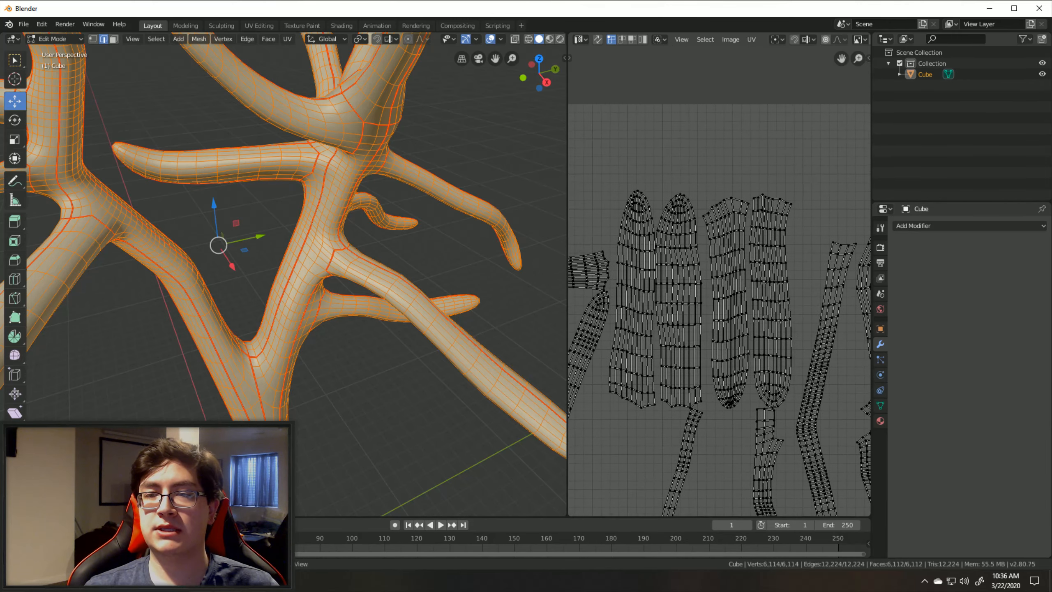
middle_click_drag(614, 265, 856, 299)
middle_click_drag(779, 299, 664, 258)
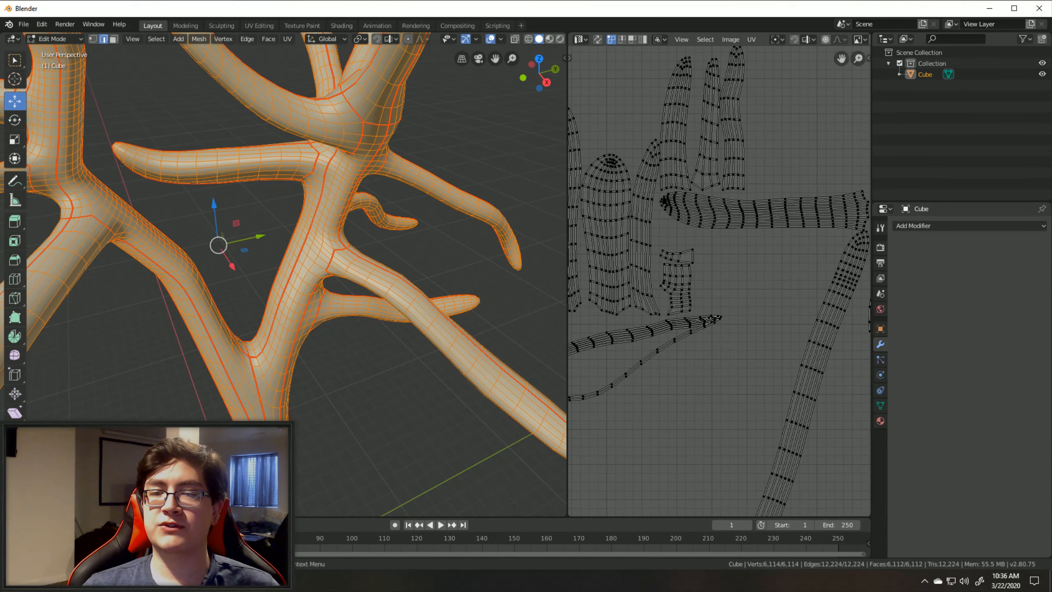
middle_click_drag(719, 281, 760, 203)
middle_click_drag(721, 332, 727, 194)
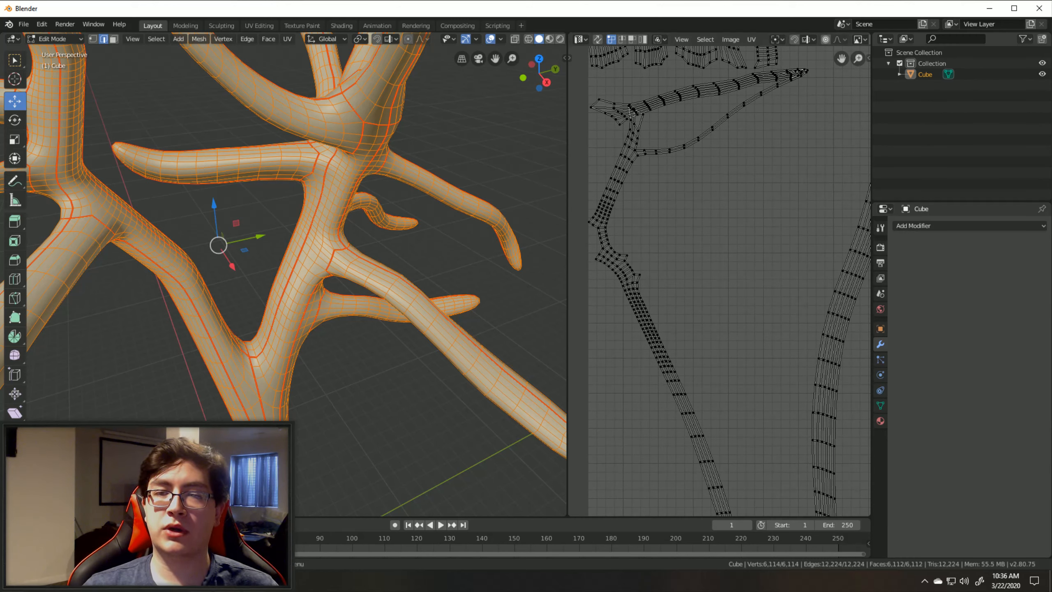
middle_click_drag(726, 199, 718, 398)
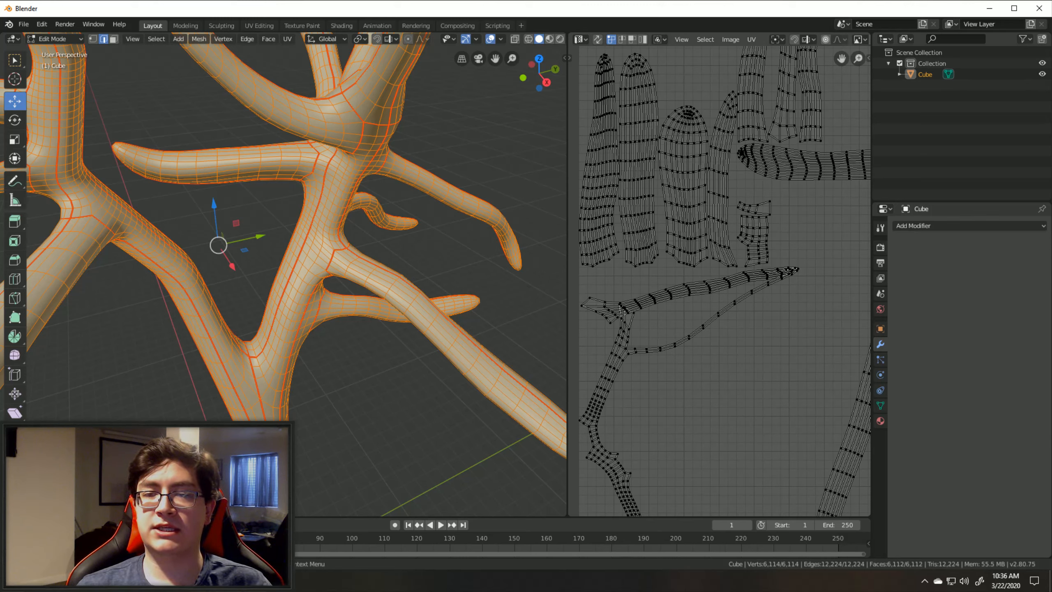
middle_click_drag(812, 323, 821, 239)
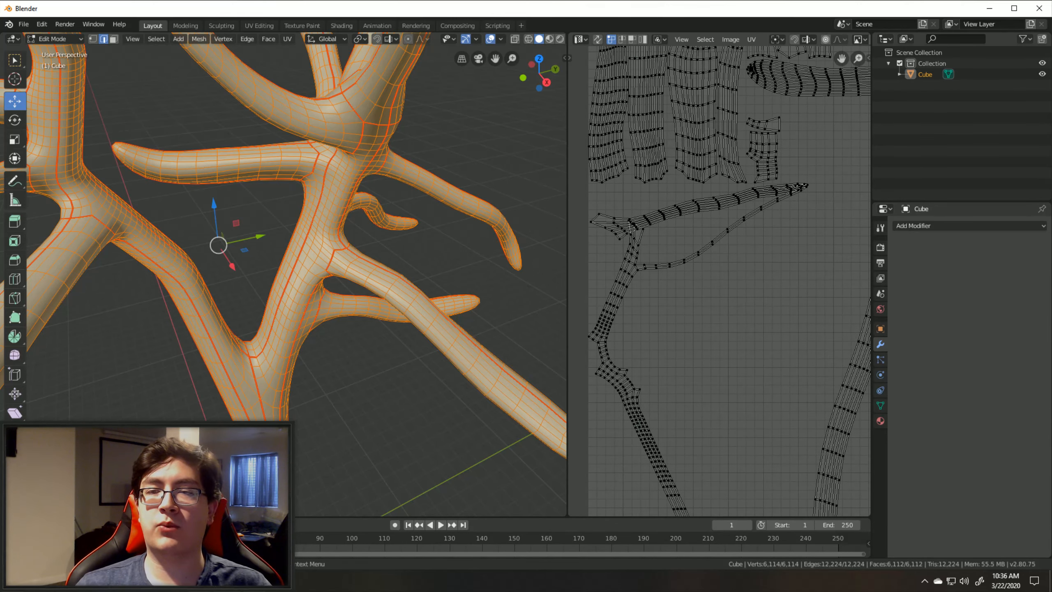
Step: Inspect the forked UV island up close, following its overlapping junction and two thin arms to their shared tip
scroll(719, 281, "up", 6)
middle_click_drag(614, 219, 922, 392)
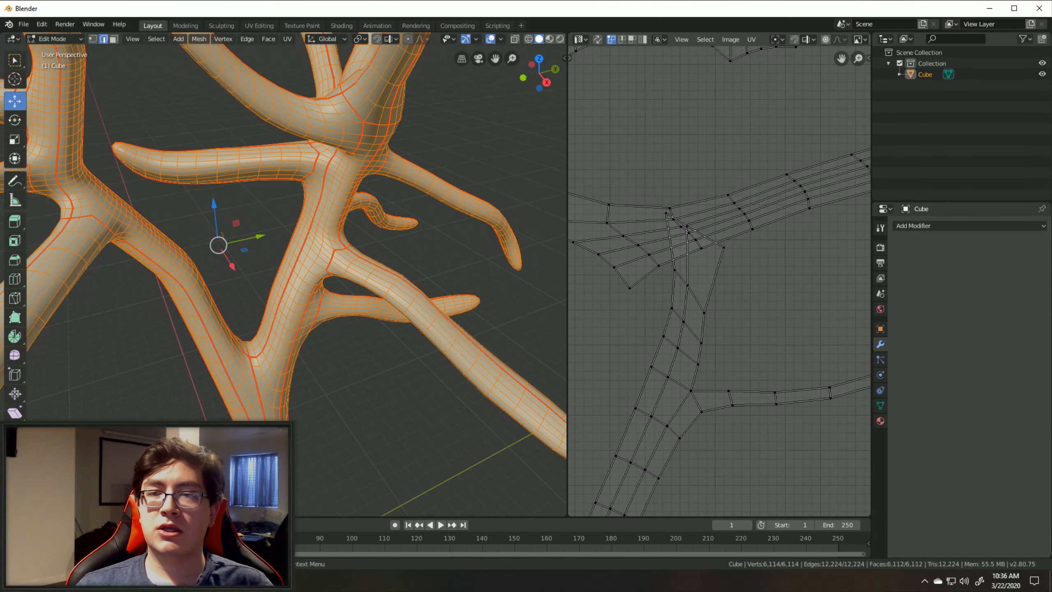
middle_click_drag(853, 265, 574, 366)
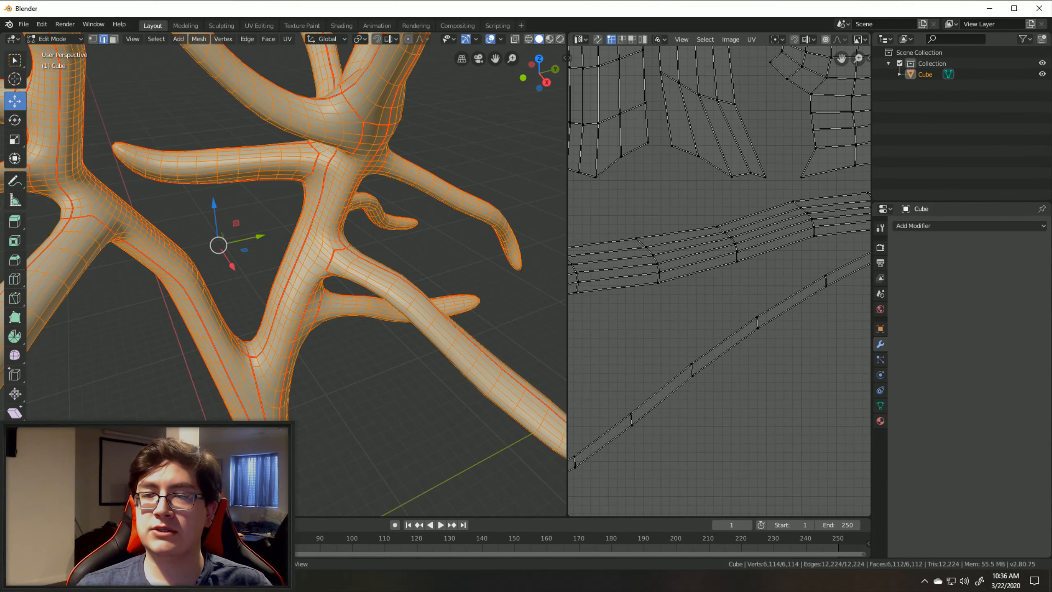
middle_click_drag(808, 265, 668, 277)
middle_click_drag(766, 249, 670, 292)
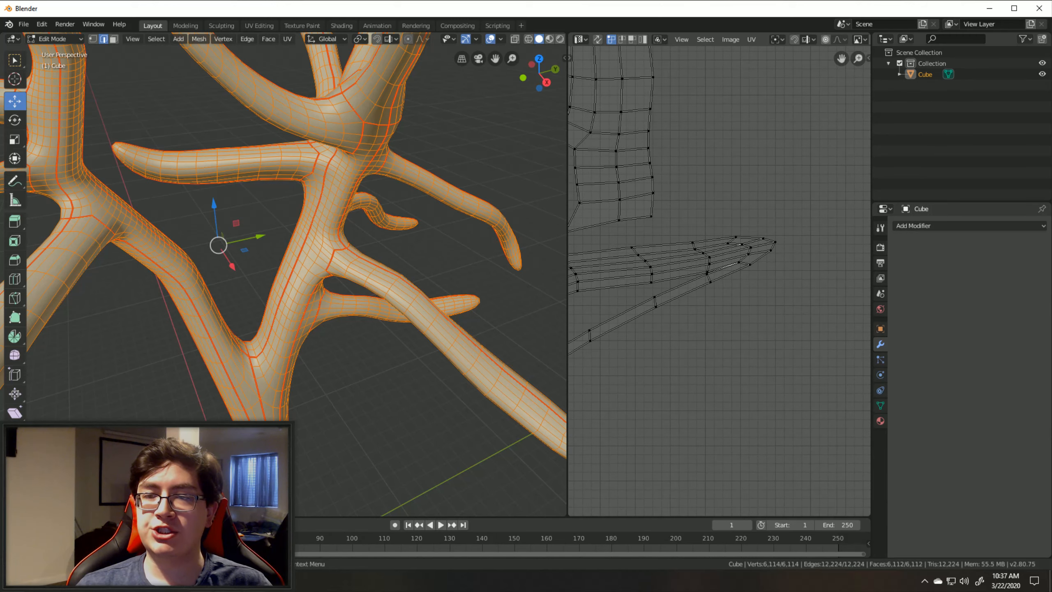
scroll(719, 281, "down", 5)
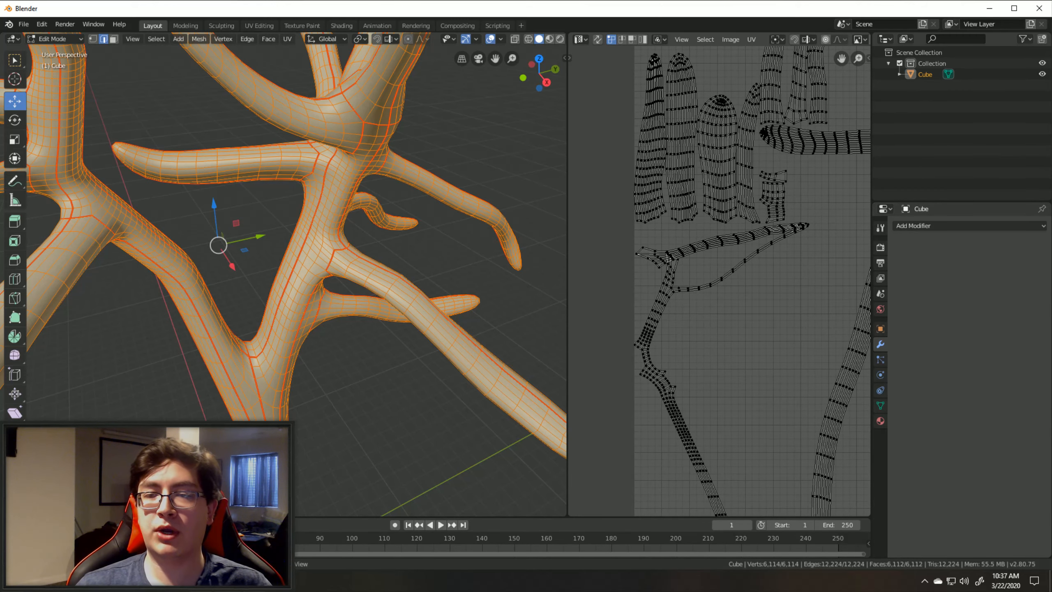
middle_click_drag(737, 282, 710, 182)
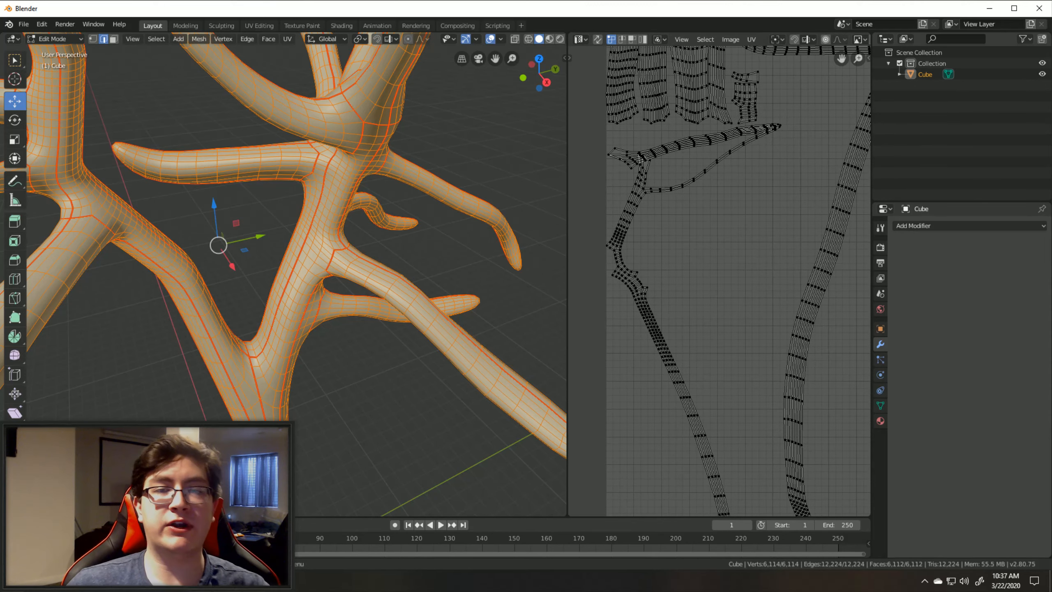
Step: Compare the branches seen from another side of the tree with the overall UV layout
scroll(283, 232, "down", 2)
middle_click_drag(284, 232, 563, 327, "shift")
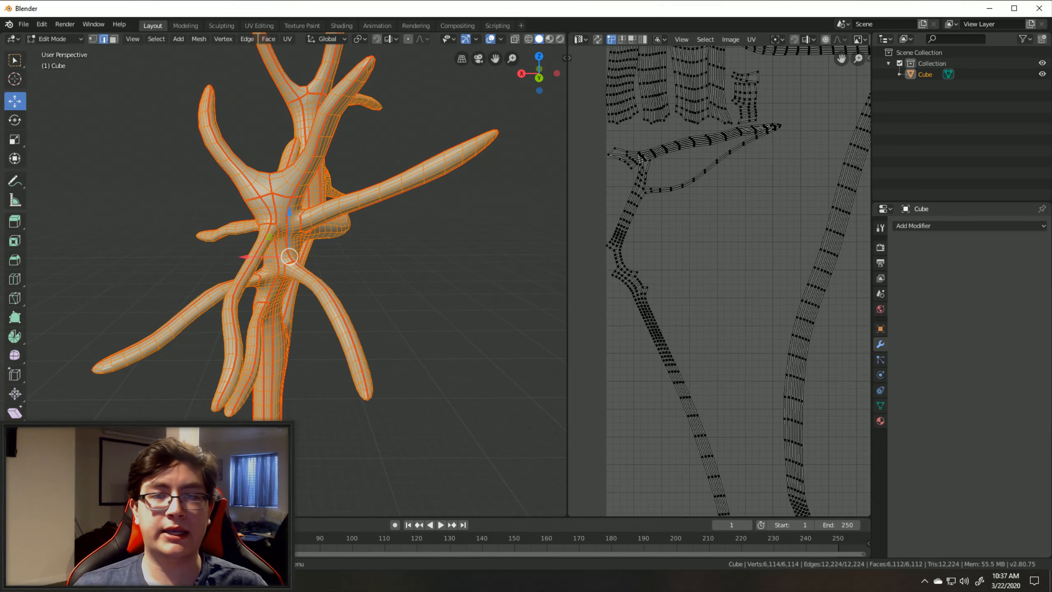
scroll(719, 282, "down", 6)
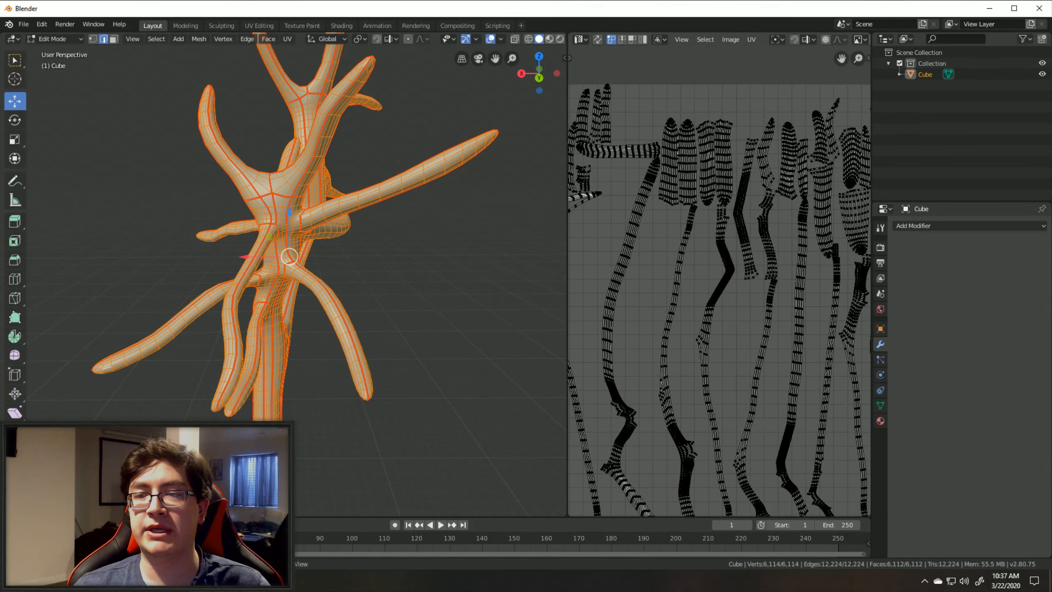
middle_click_drag(746, 328, 684, 236)
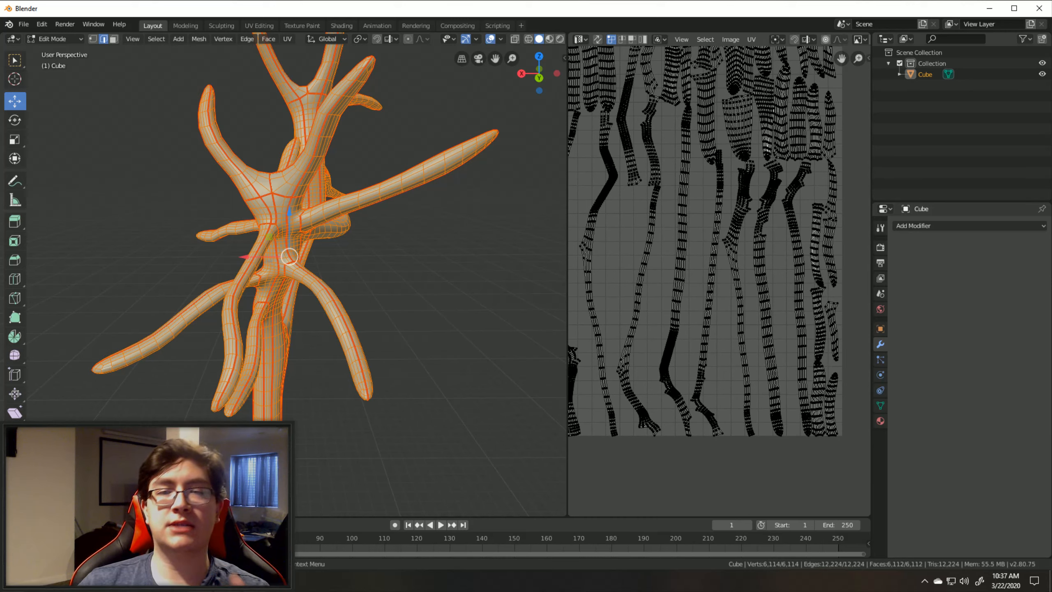
Step: Deselect the mesh, return the tree to Object Mode and view the full trunk with its branches
key("alt+a")
scroll(296, 249, "down", 3)
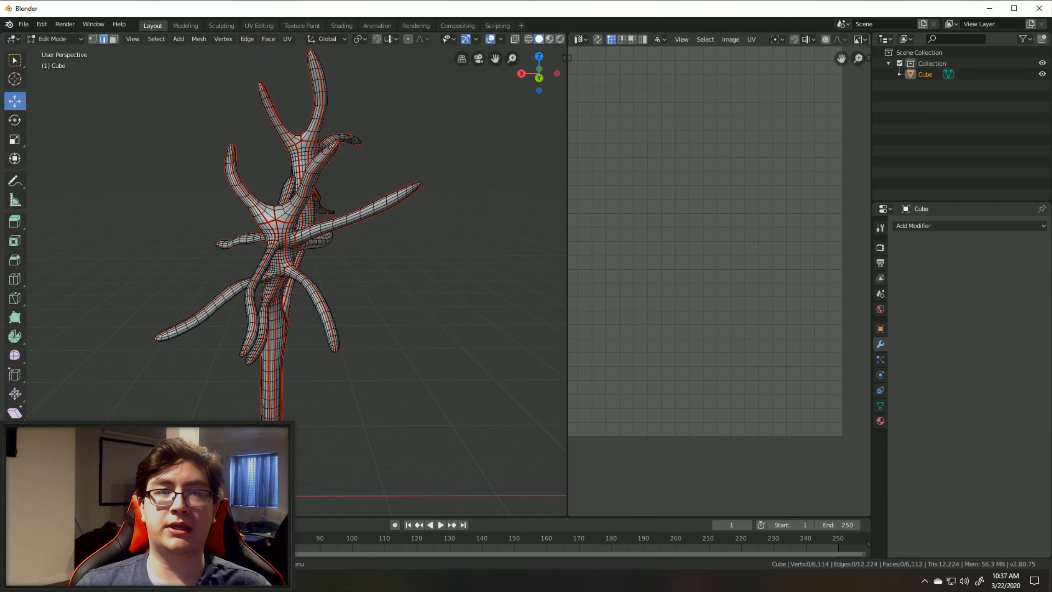
left_click(56, 39)
left_click(57, 51)
middle_click_drag(232, 232, 348, 235)
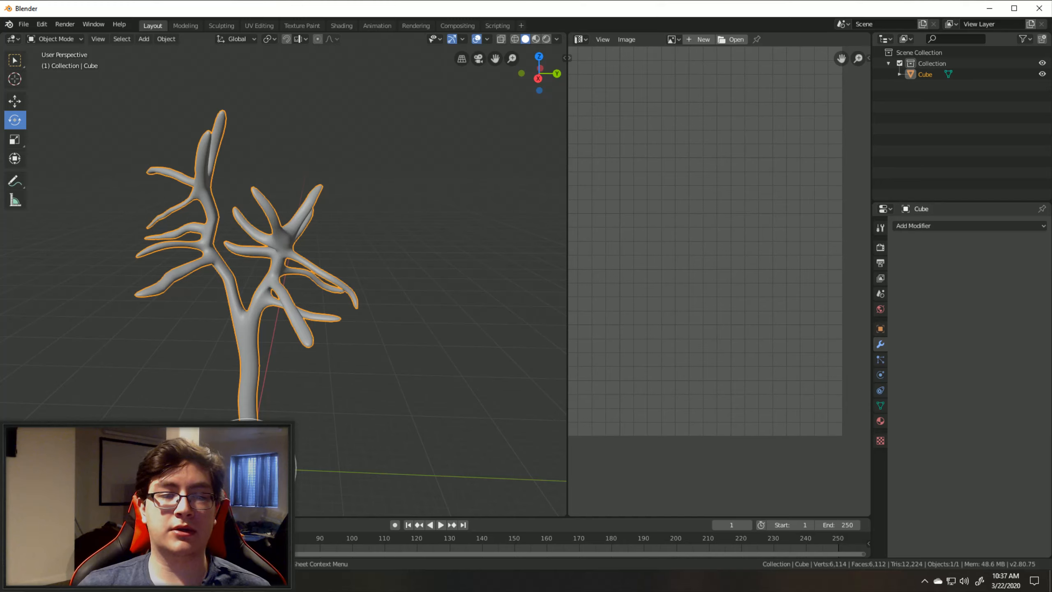
Step: Switch to the browser, cycle through the forest interior, upward trunk and aerial canopy photos, and return to Blender
key("alt+Tab")
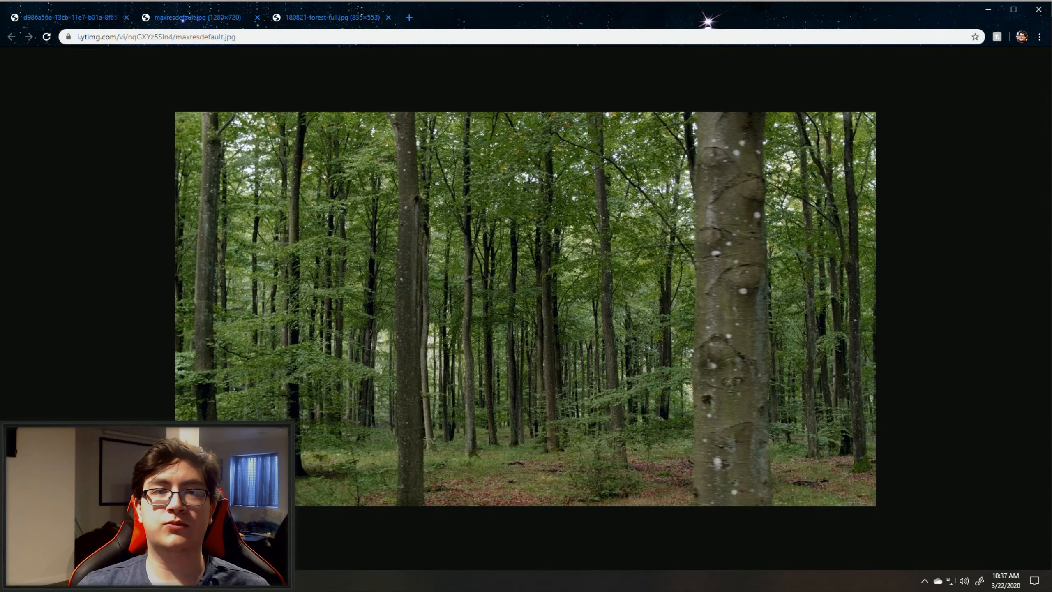
key("ctrl+shift+Tab")
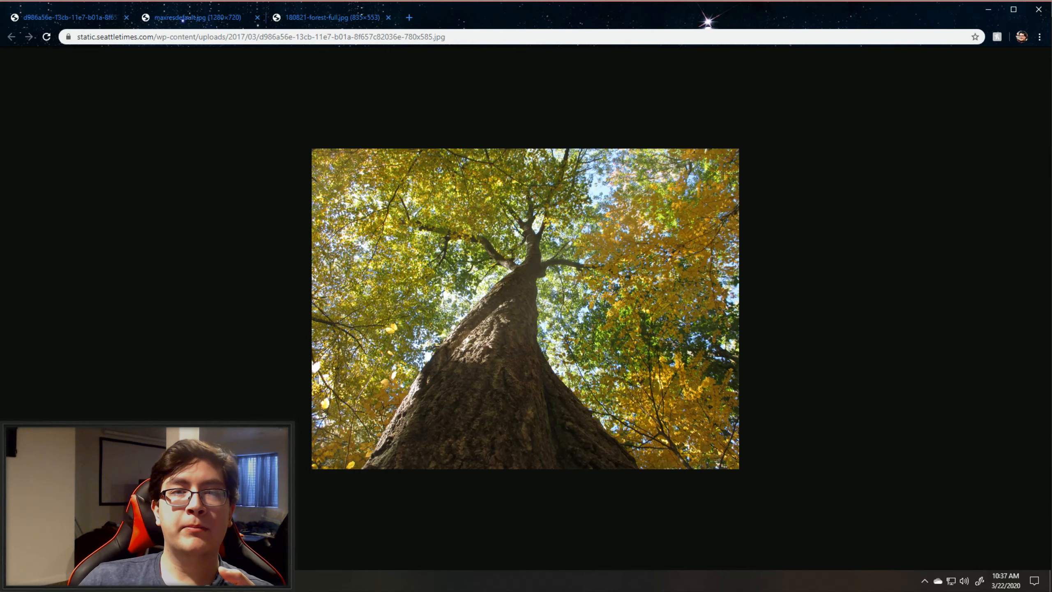
key("ctrl+shift+Tab")
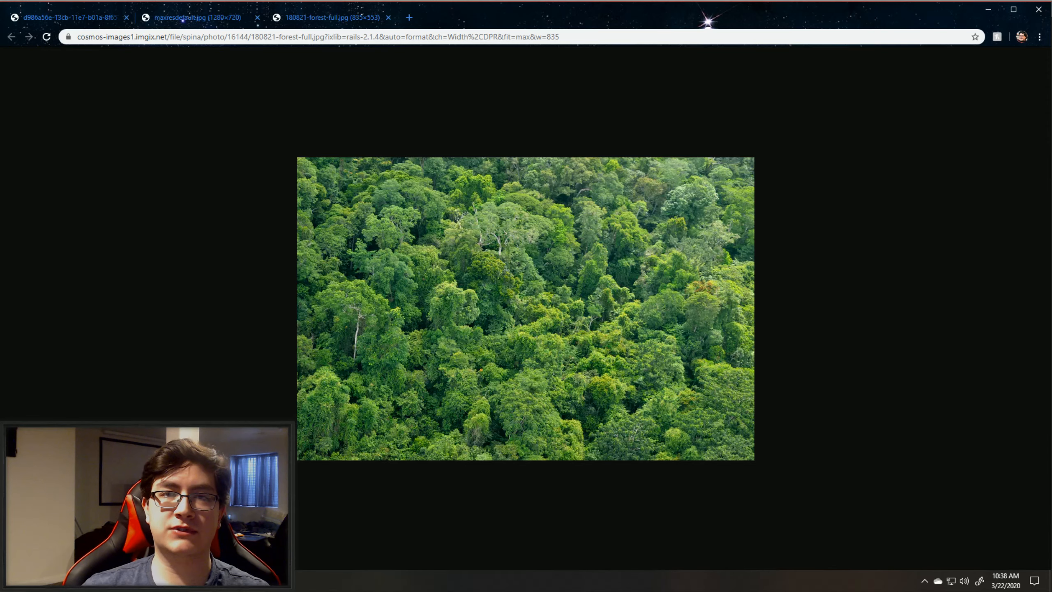
key("ctrl+shift+Tab")
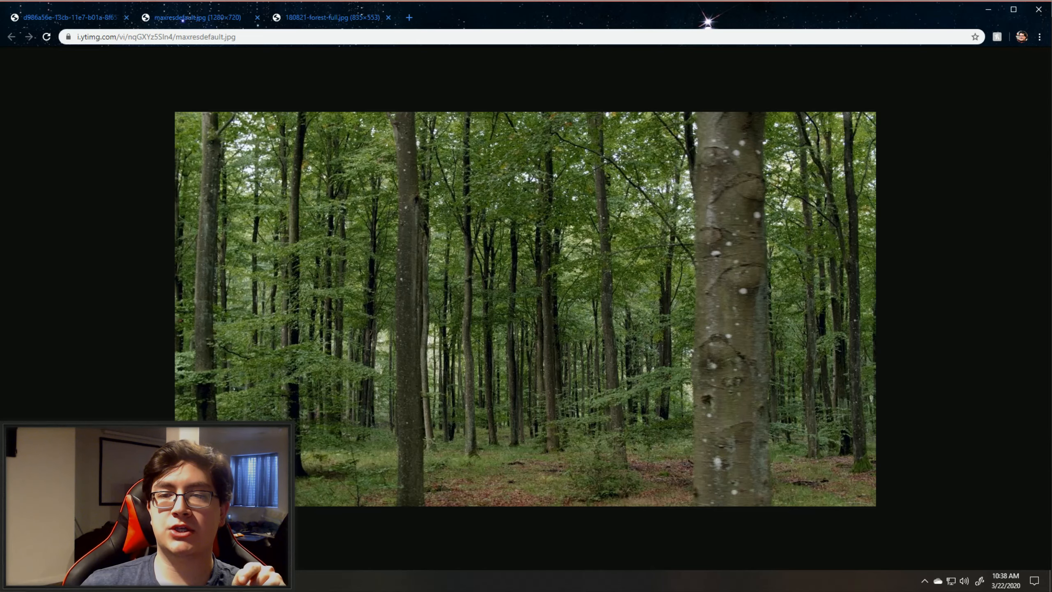
key("ctrl+shift+Tab")
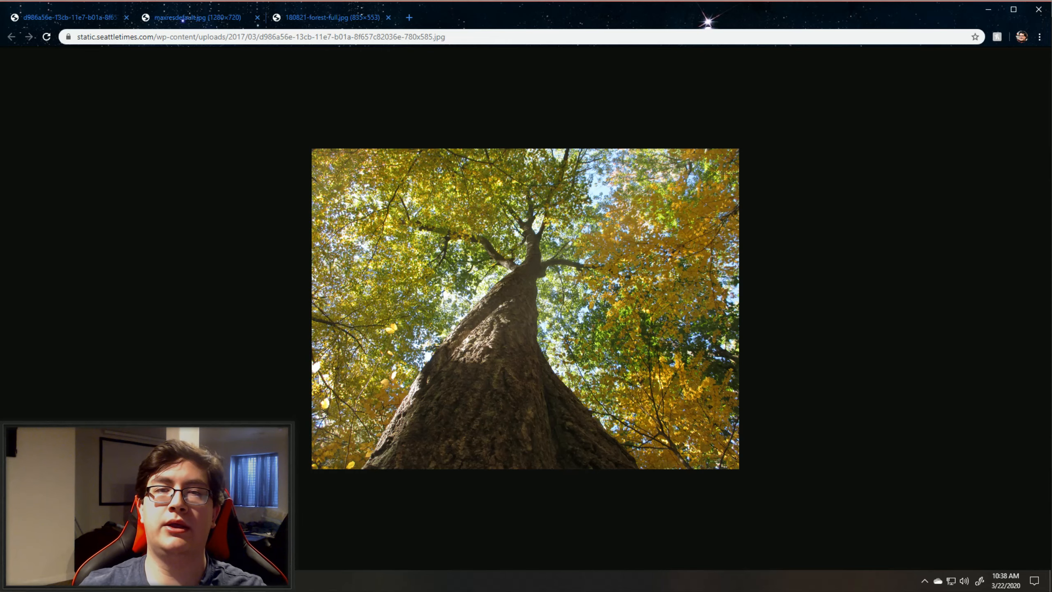
key("ctrl+shift+Tab")
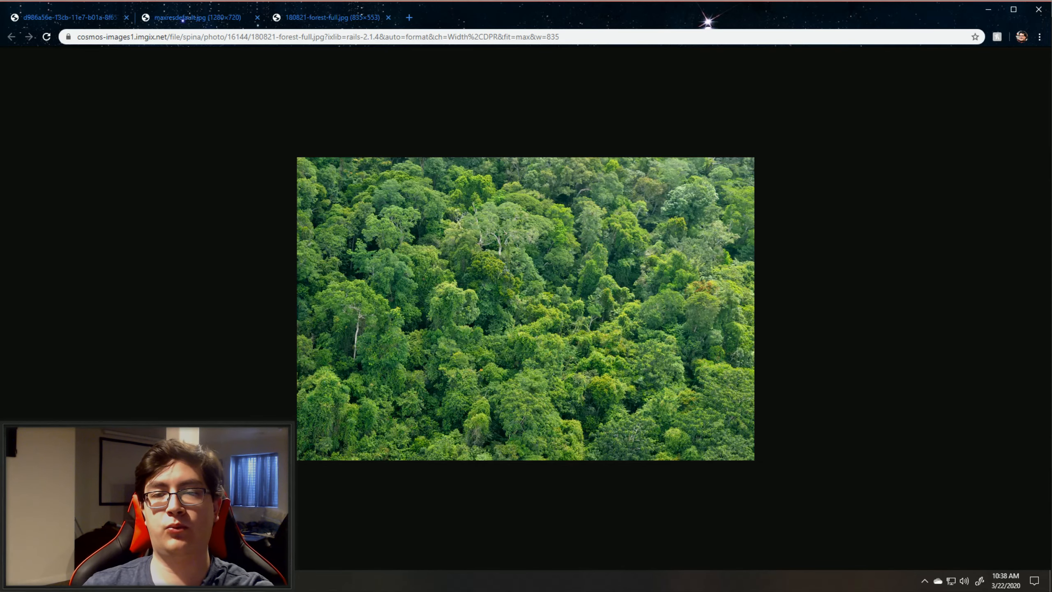
key("ctrl+shift+Tab")
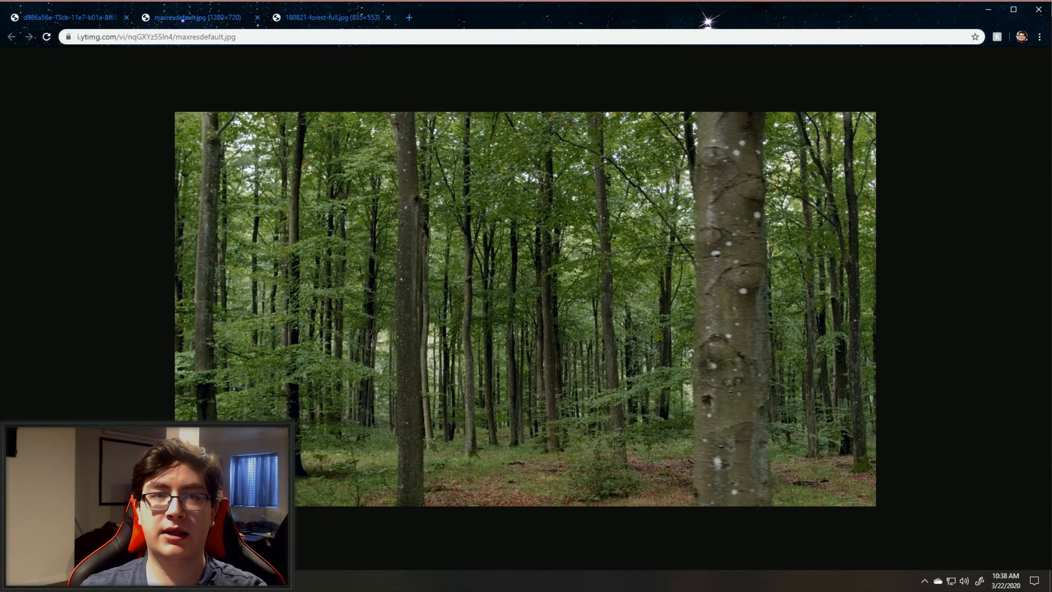
key("ctrl+shift+Tab")
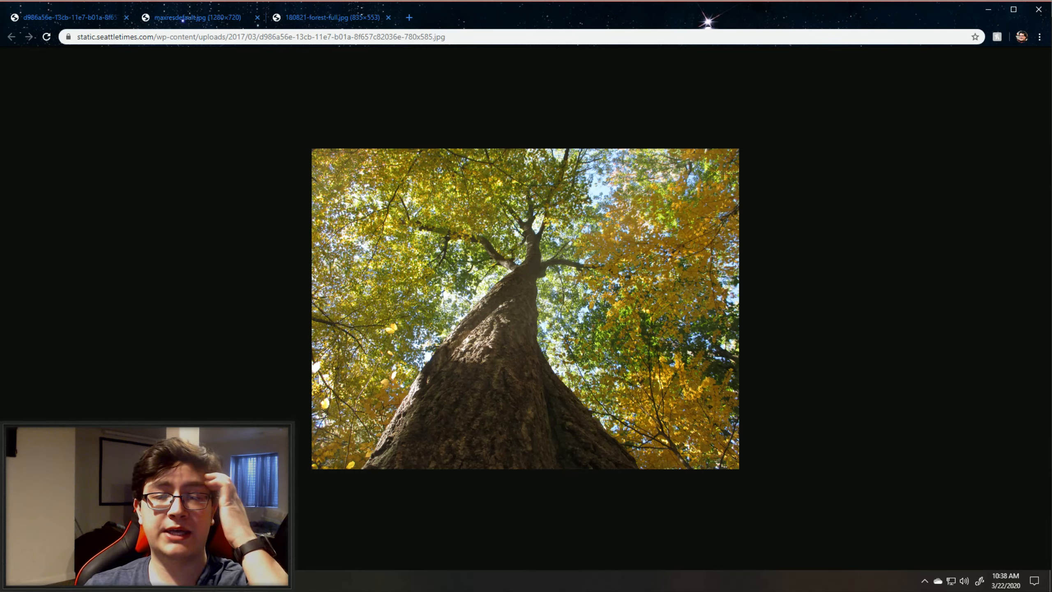
key("alt+Tab")
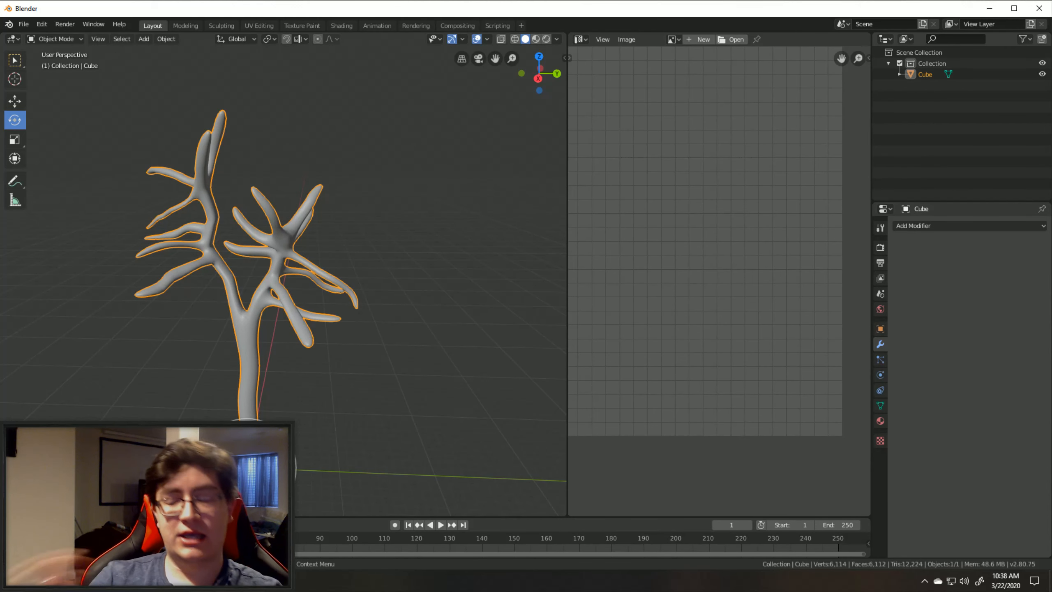